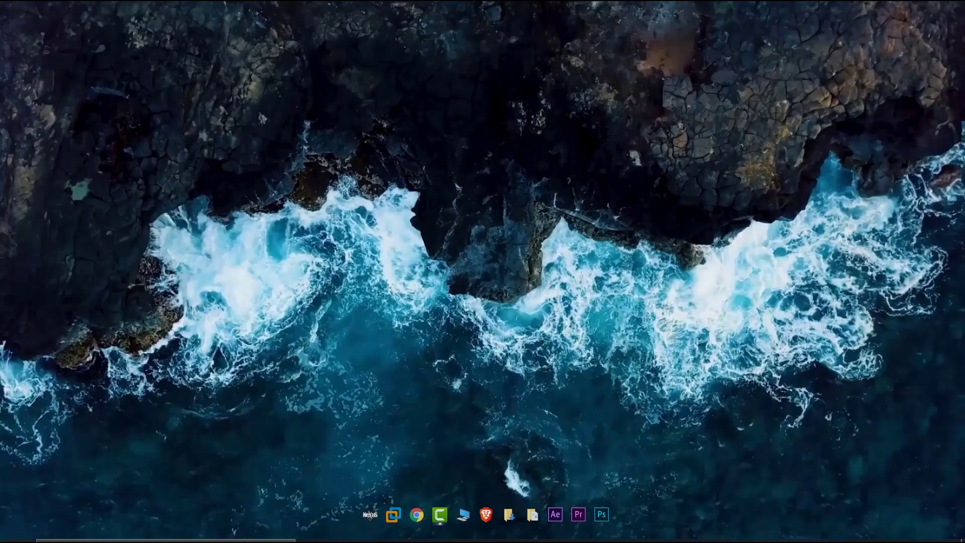
# Go from the tray network icon through Ethernet settings to the network adapter list
pyautogui.click(788, 529)
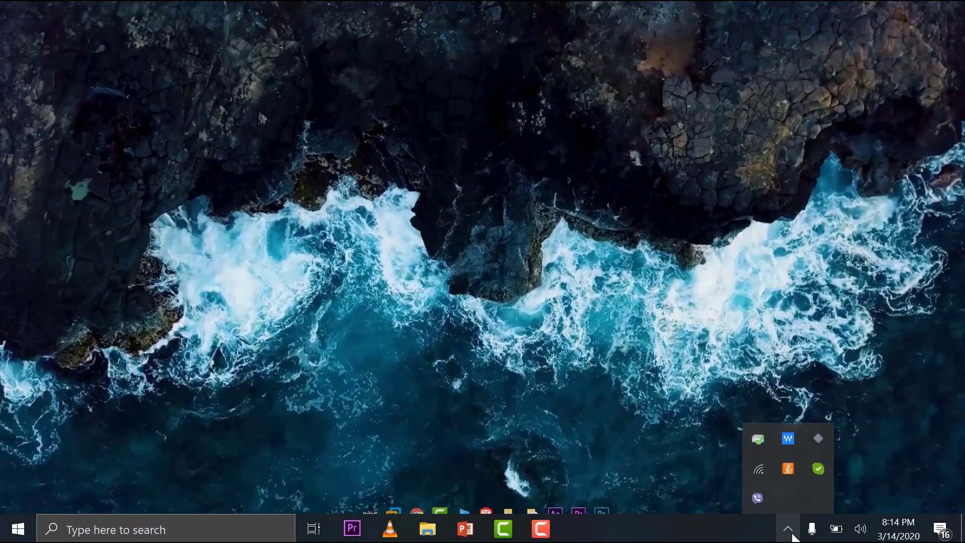
pyautogui.rightClick(761, 470)
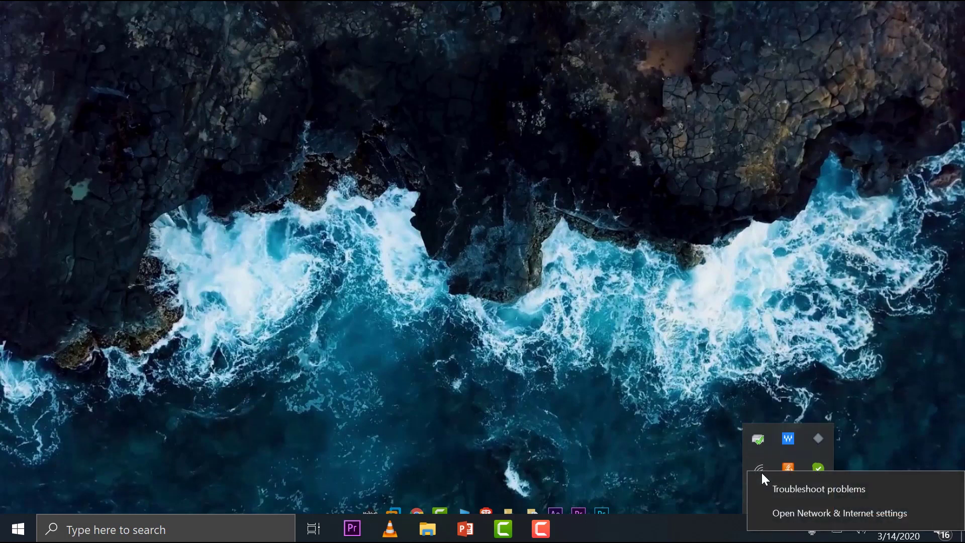
pyautogui.click(791, 511)
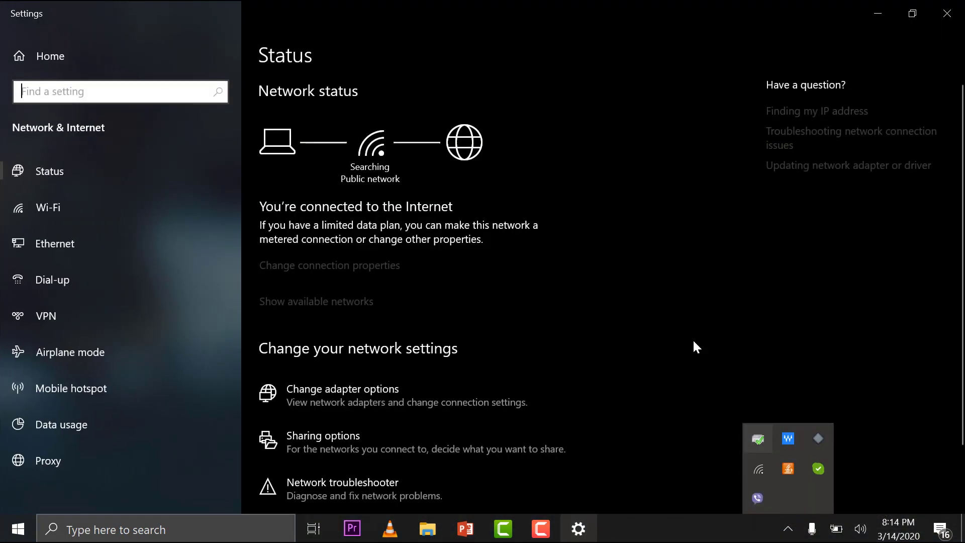
pyautogui.click(75, 249)
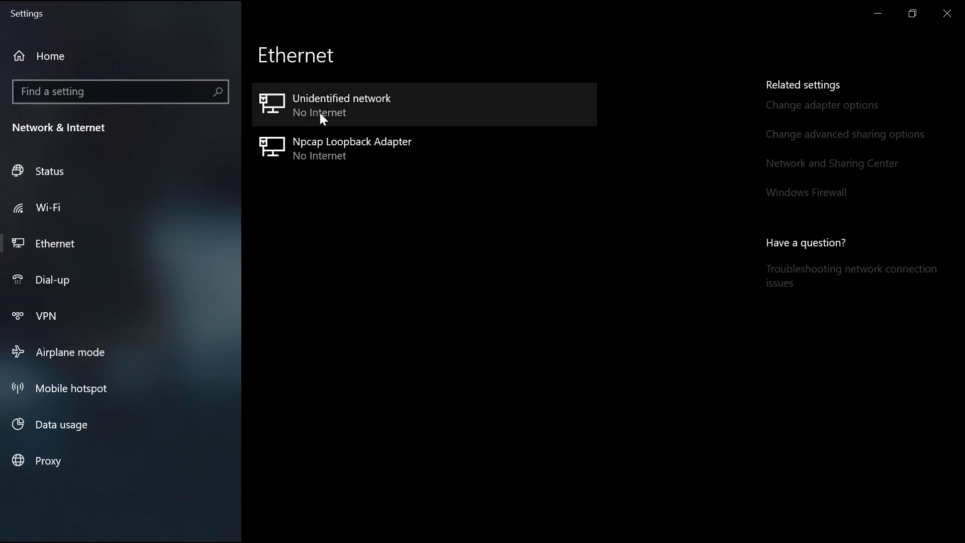
pyautogui.click(822, 106)
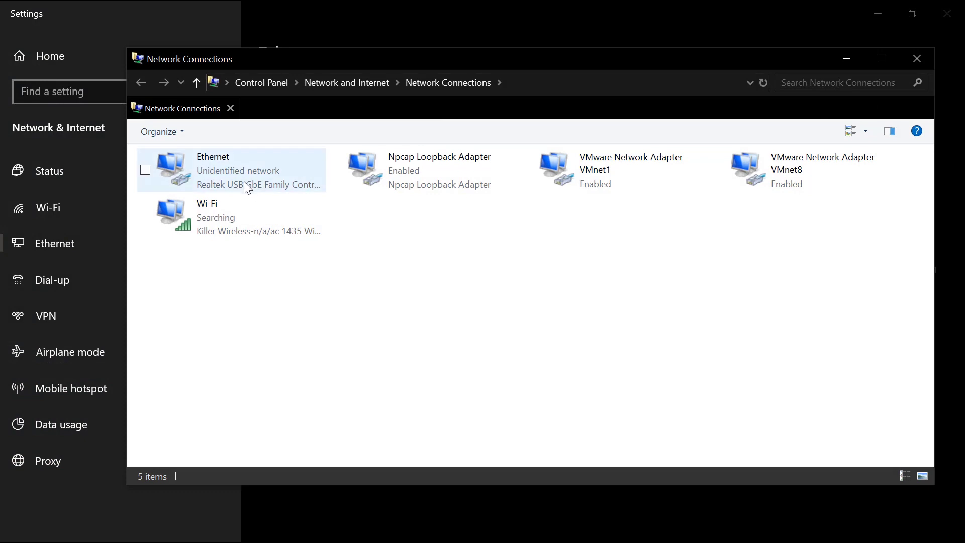
# Check the Ethernet details: autoconfigured address 169.254.129.133 with mask 255.255.0.0, then close them
pyautogui.rightClick(242, 176)
pyautogui.click(183, 205)
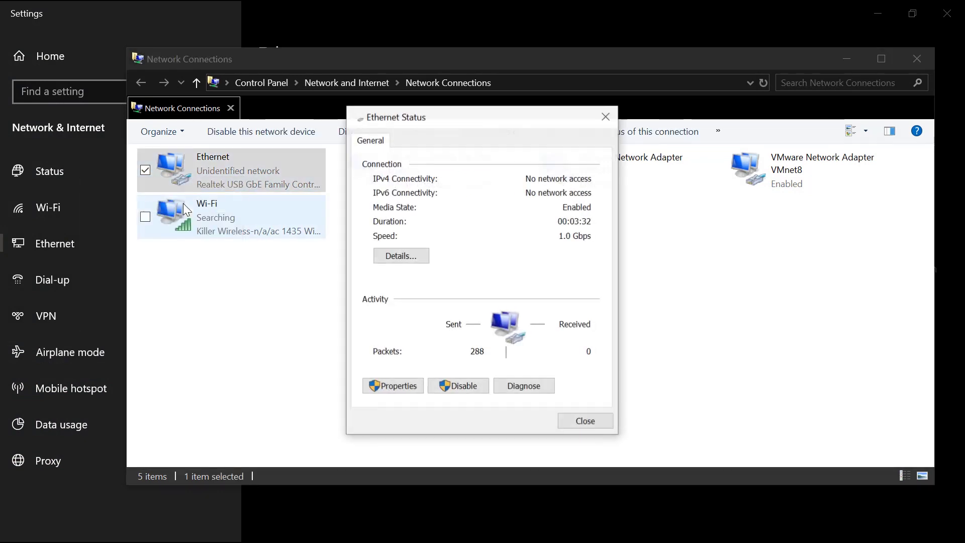
pyautogui.click(400, 256)
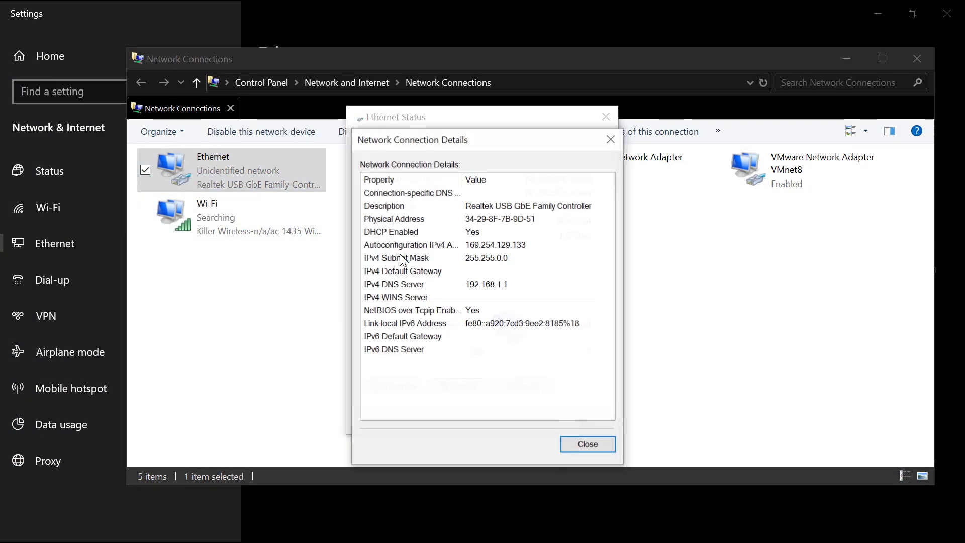
pyautogui.click(470, 248)
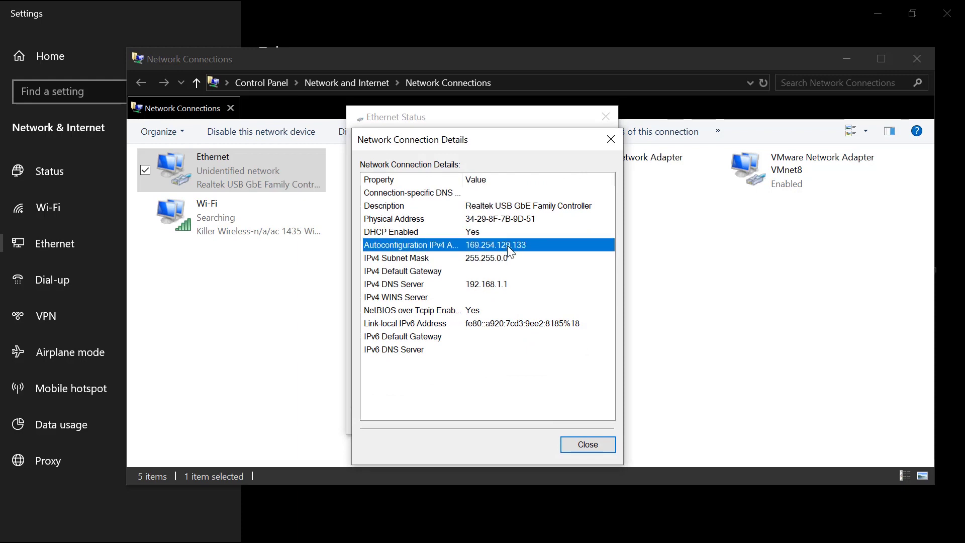
pyautogui.click(470, 258)
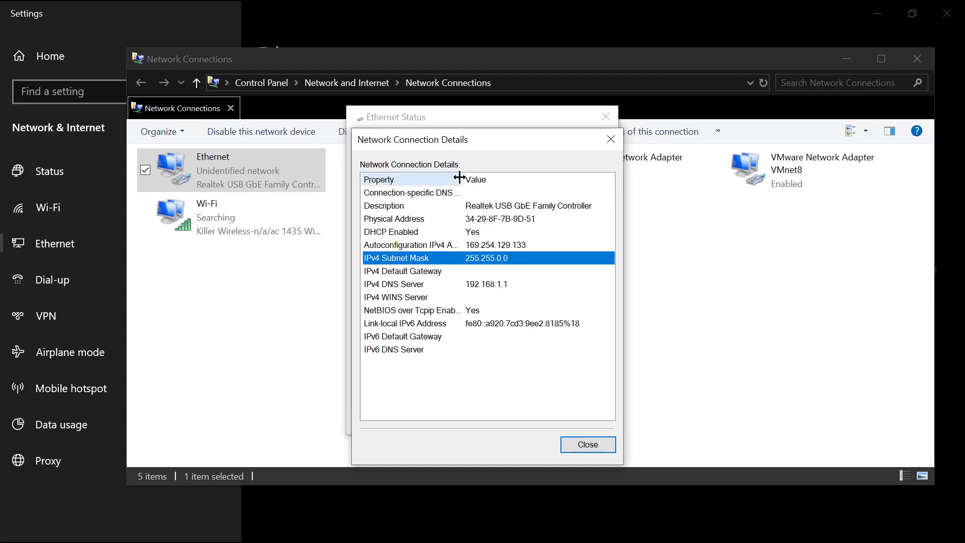
pyautogui.moveTo(462, 180); pyautogui.dragTo(489, 181)
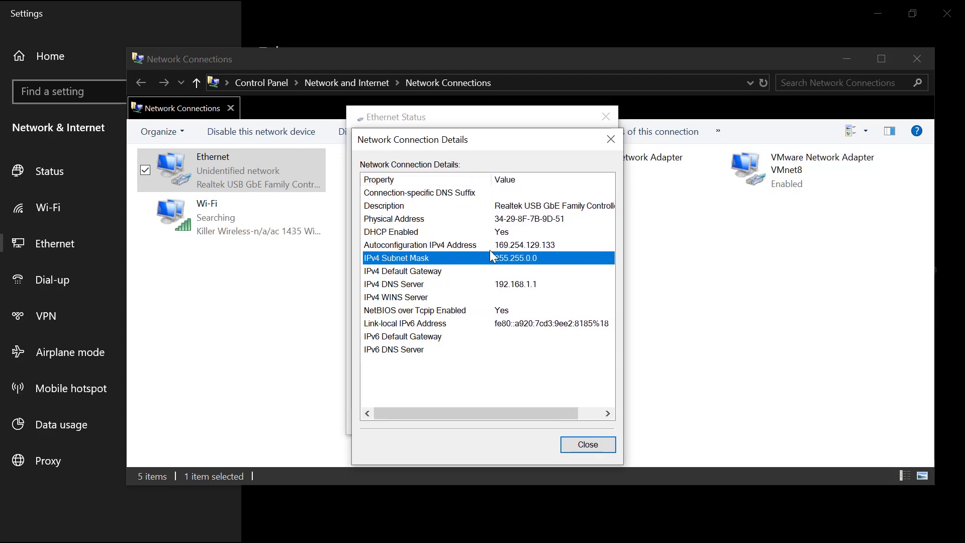
pyautogui.click(596, 444)
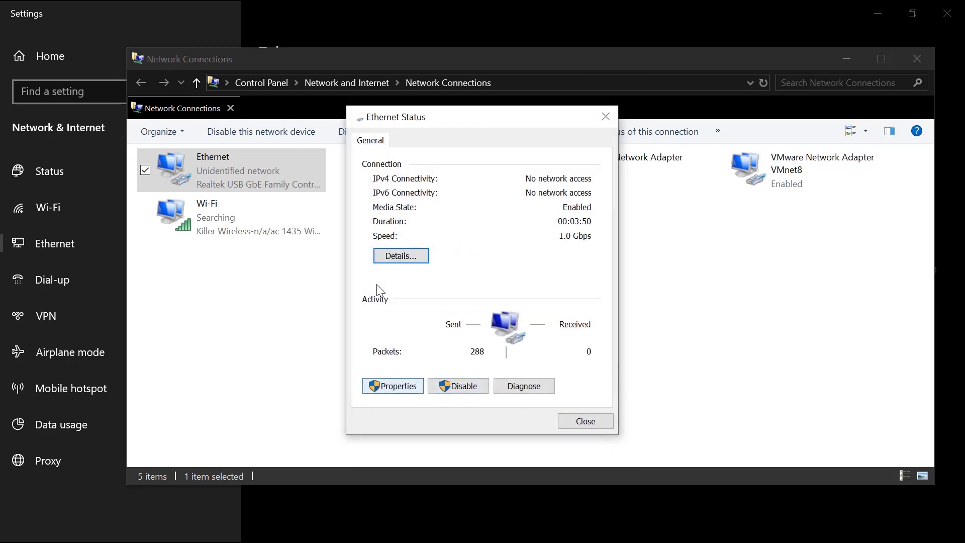
# In Ethernet IPv4 properties, enter static 192.168.1.10, mask 255.255.255.0, gateway and DNS 192.168.1.1
pyautogui.click(412, 391)
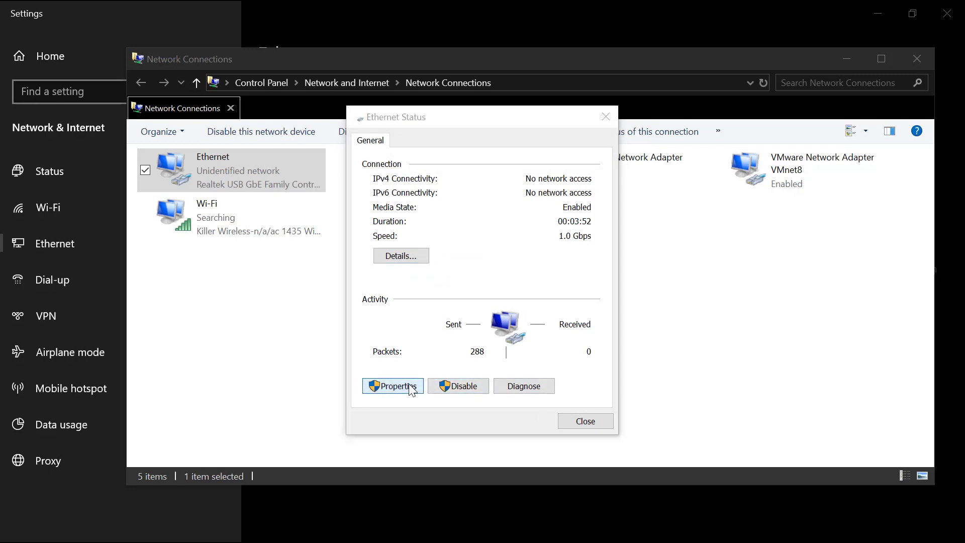
pyautogui.scroll(-1, 503, 311)
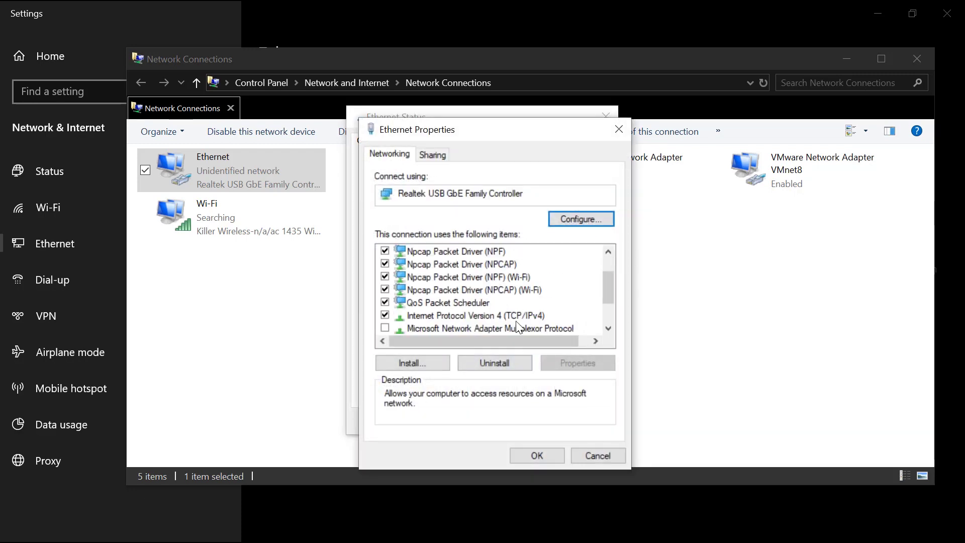
pyautogui.doubleClick(508, 318)
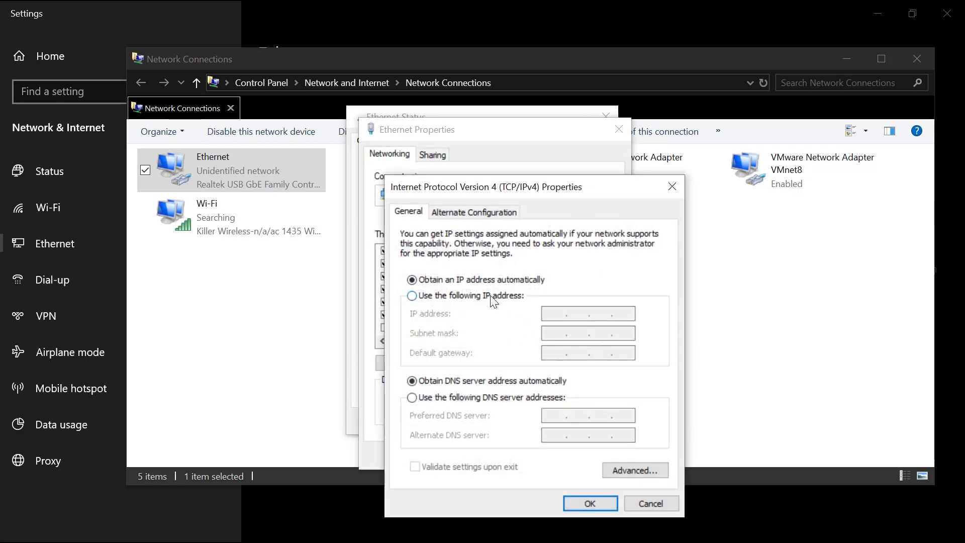
pyautogui.click(493, 300)
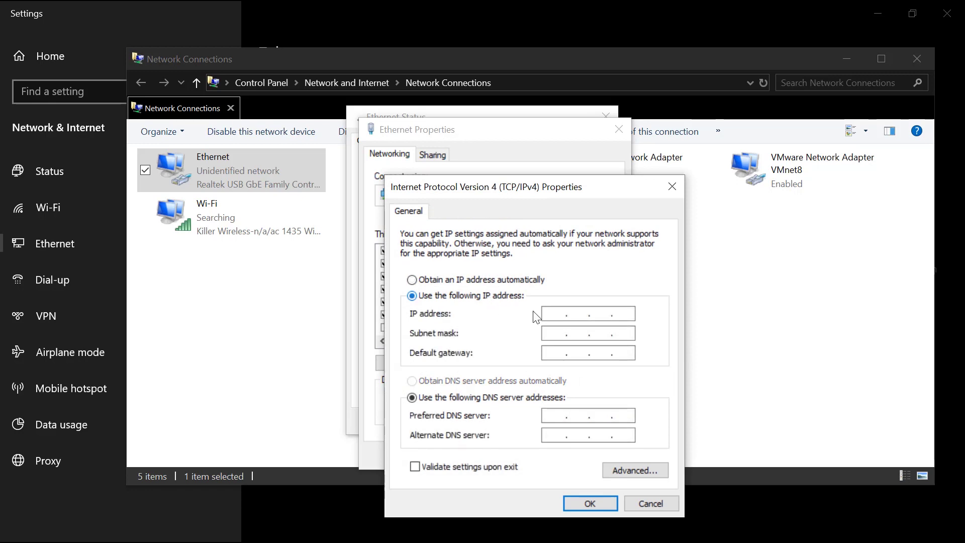
pyautogui.click(557, 335)
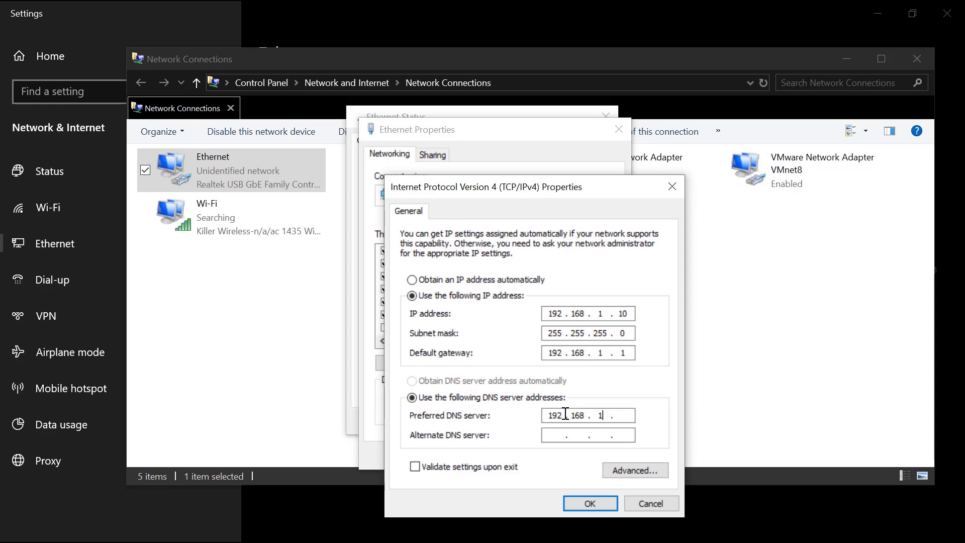
pyautogui.click(592, 503)
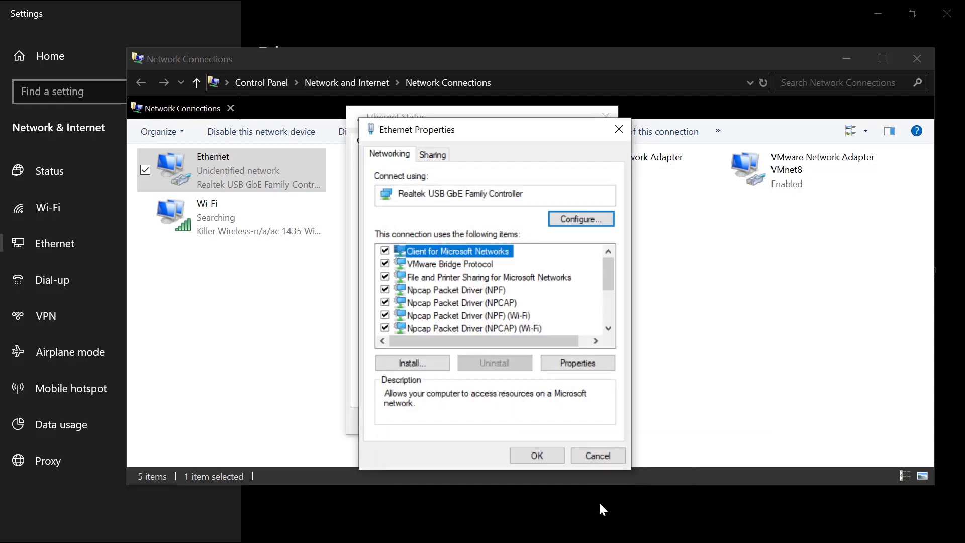
# Apply the Ethernet properties and glance at the updated connection details
pyautogui.click(553, 453)
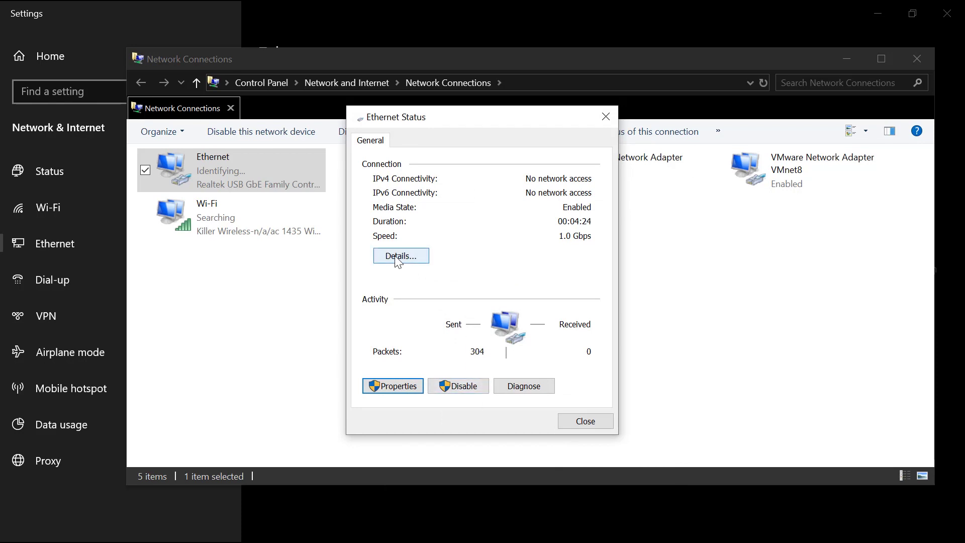
pyautogui.click(401, 256)
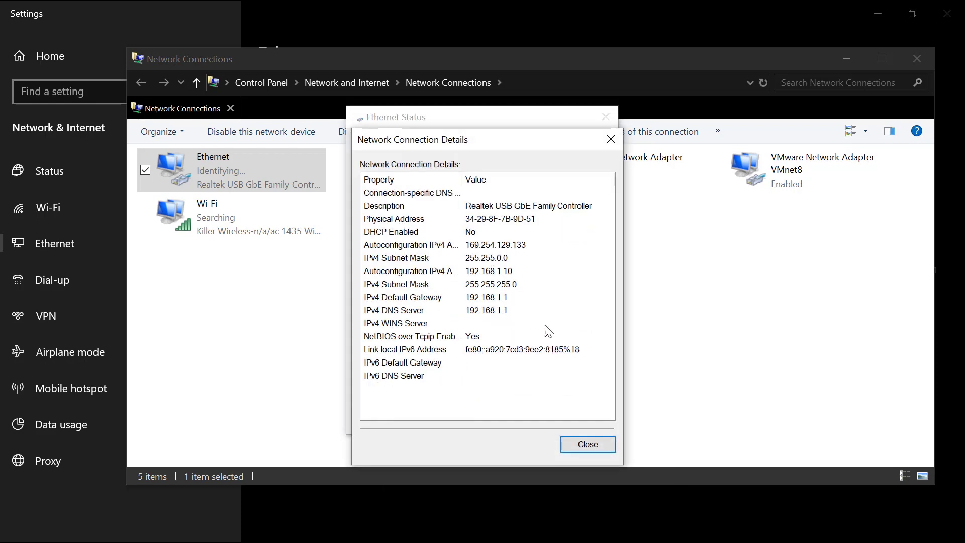
pyautogui.click(599, 445)
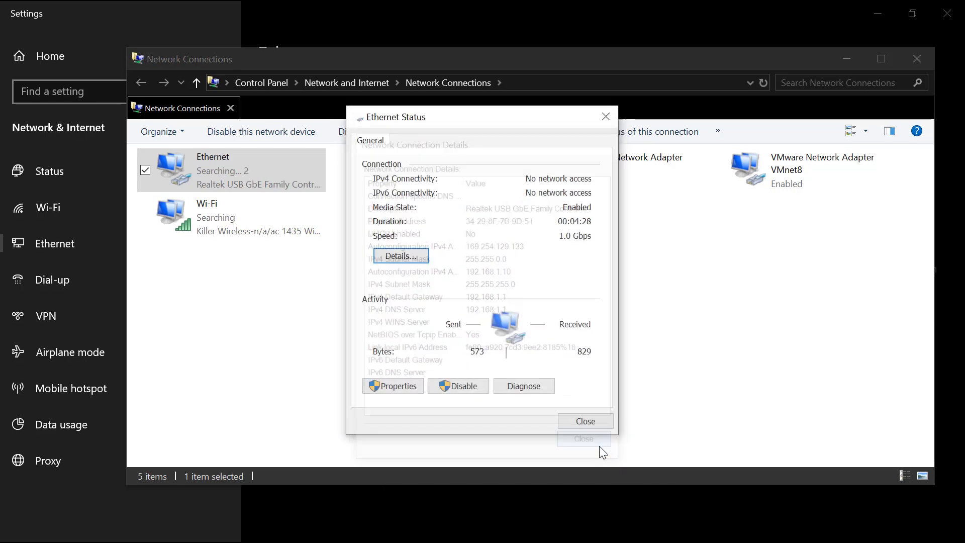
pyautogui.click(573, 420)
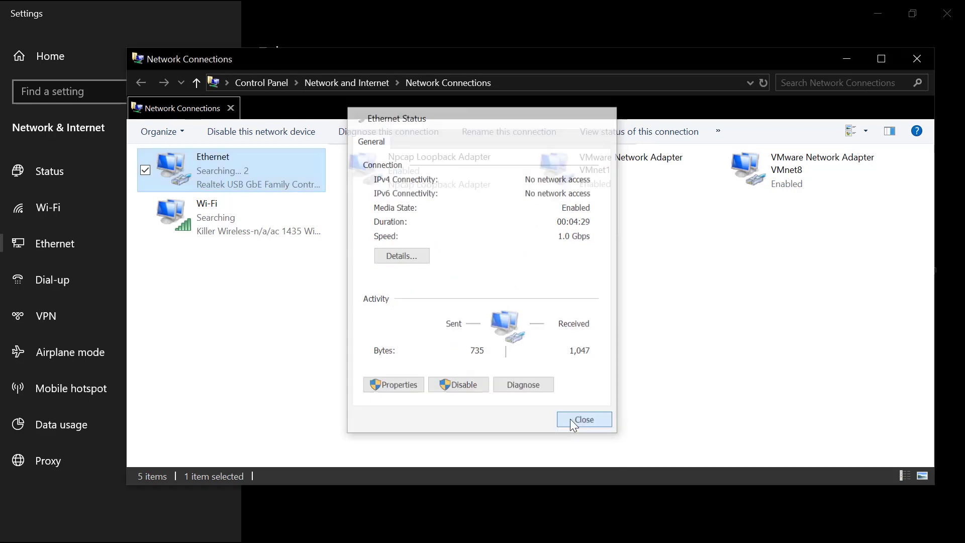
# Reopen Ethernet details to verify 192.168.1.10, 255.255.255.0, gateway and DNS 192.168.1.1
pyautogui.rightClick(245, 174)
pyautogui.click(185, 201)
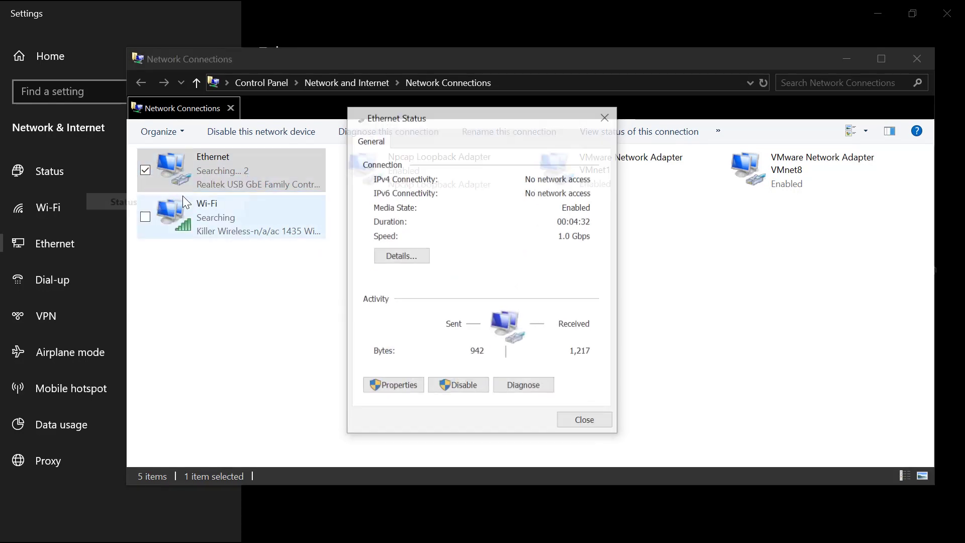
pyautogui.click(401, 257)
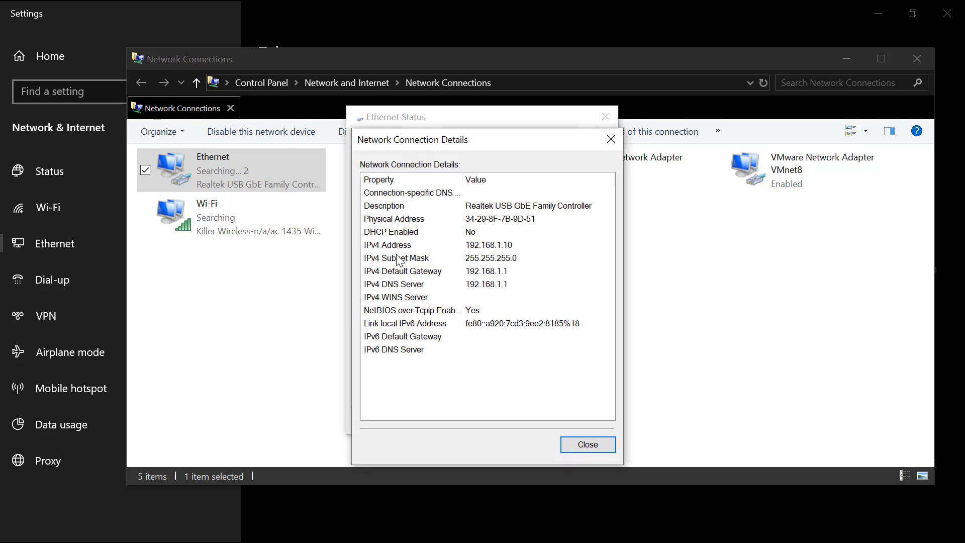
pyautogui.click(477, 248)
pyautogui.click(497, 259)
pyautogui.click(497, 272)
pyautogui.click(497, 285)
pyautogui.click(589, 447)
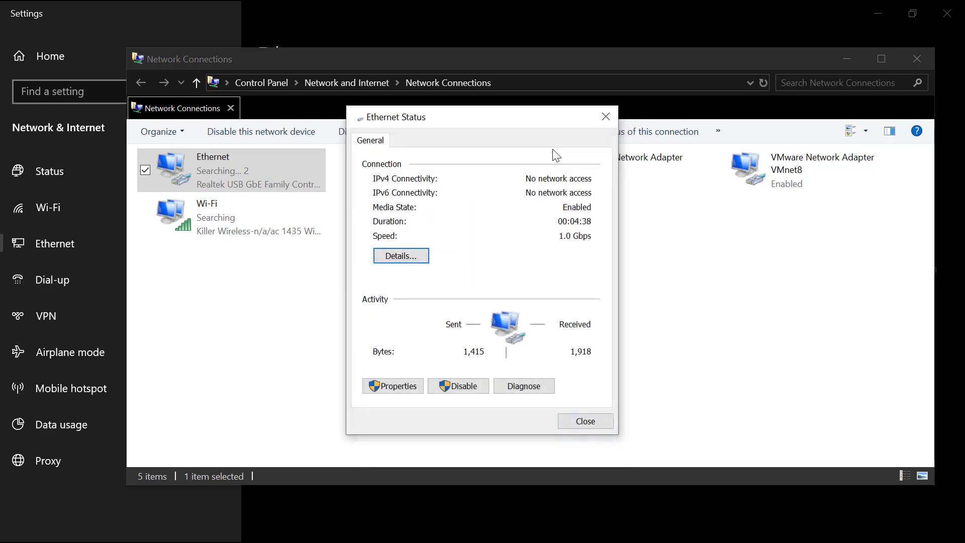
pyautogui.click(607, 118)
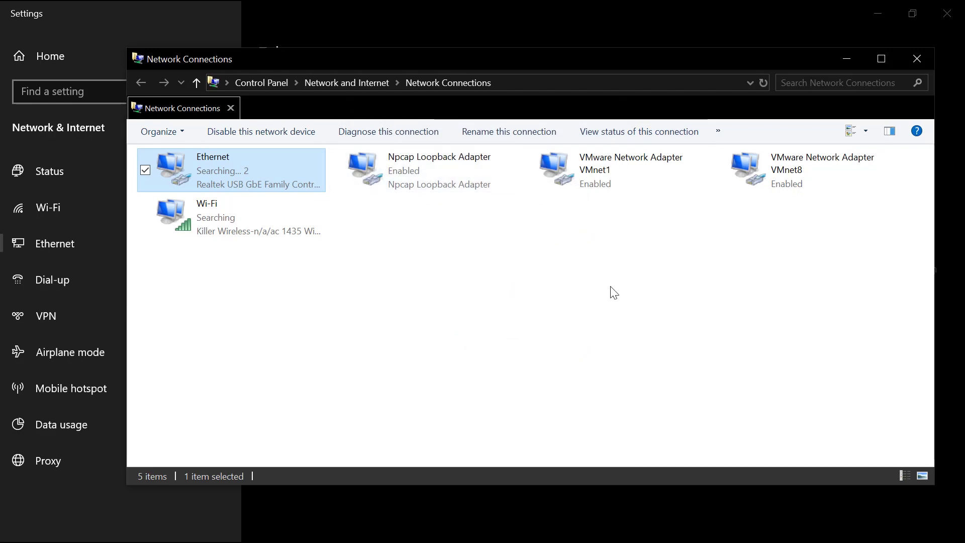
# Close the network windows, launch Chrome and load 192.168.1.1
pyautogui.click(916, 58)
pyautogui.click(944, 10)
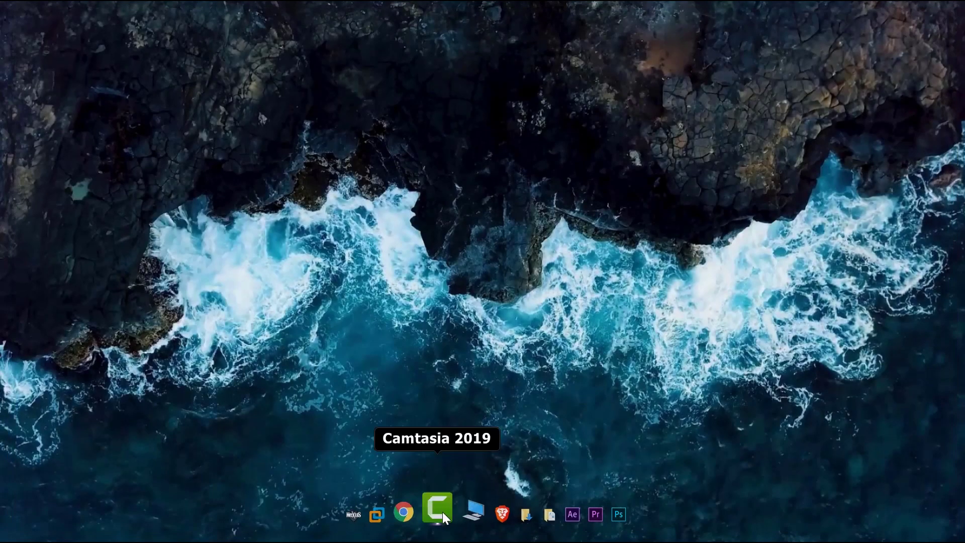
pyautogui.click(417, 511)
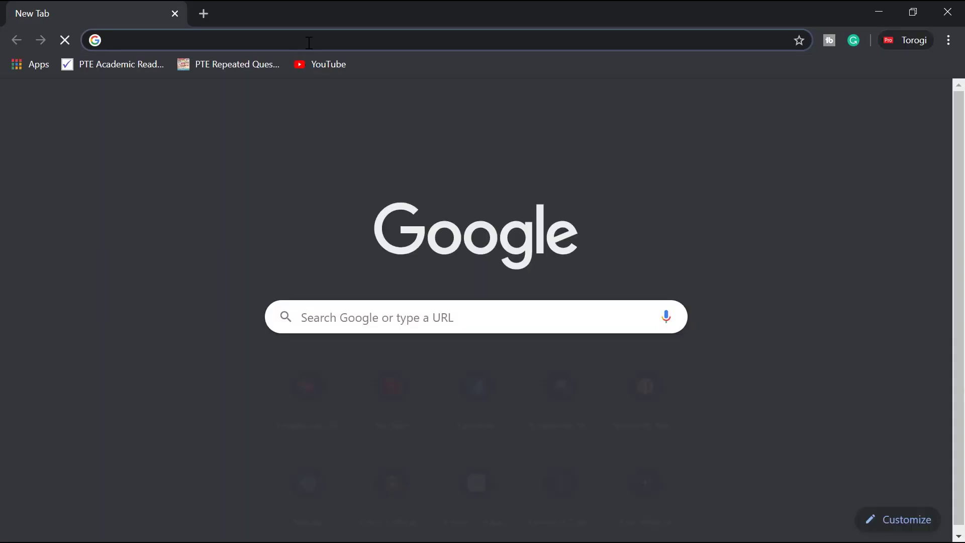
pyautogui.write('1')
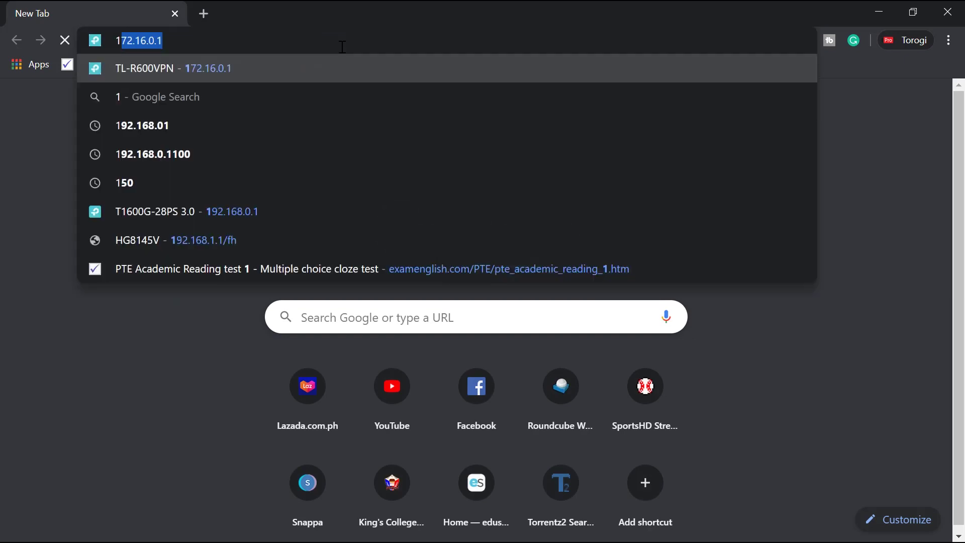
pyautogui.write('92.168.1.1')
pyautogui.press('Return')
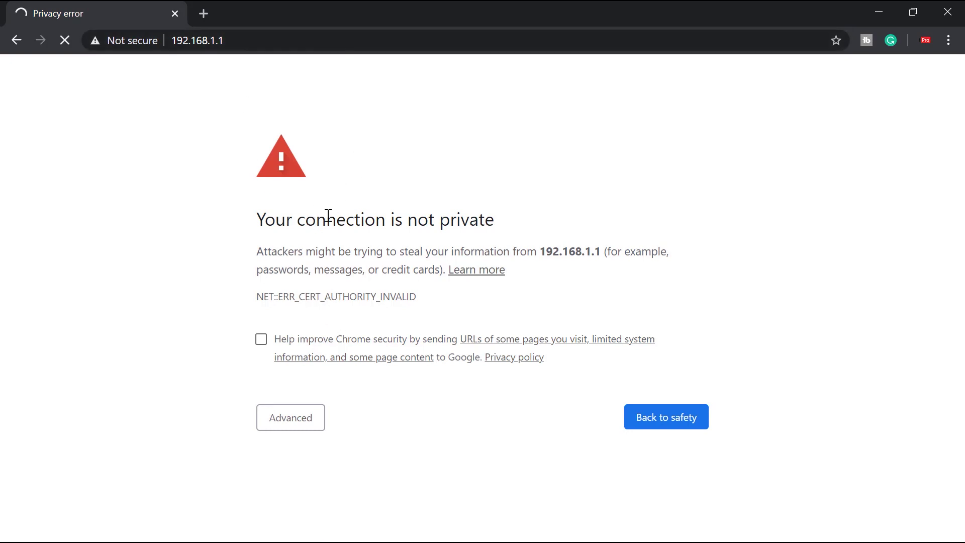
# Continue past the certificate privacy warning to the router page
pyautogui.click(303, 417)
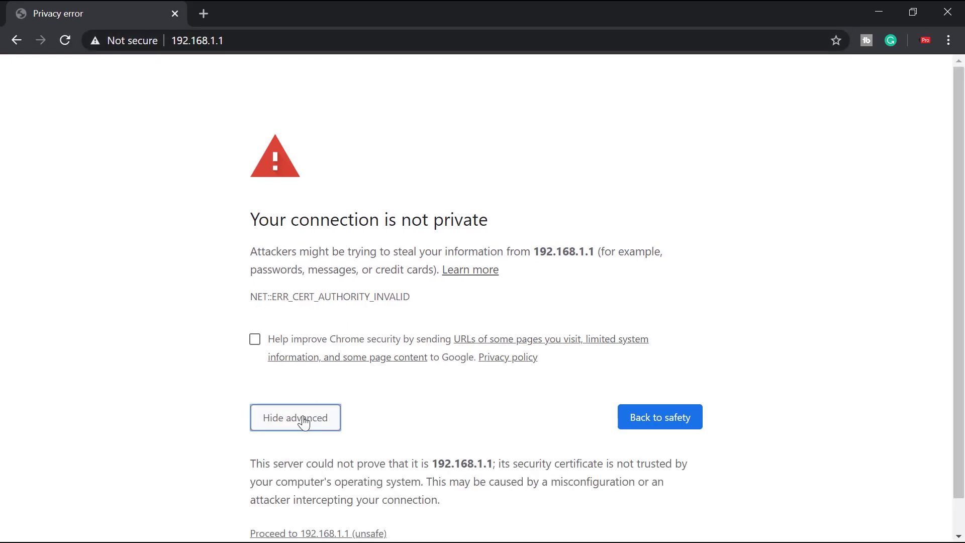
pyautogui.scroll(-1, 330, 495)
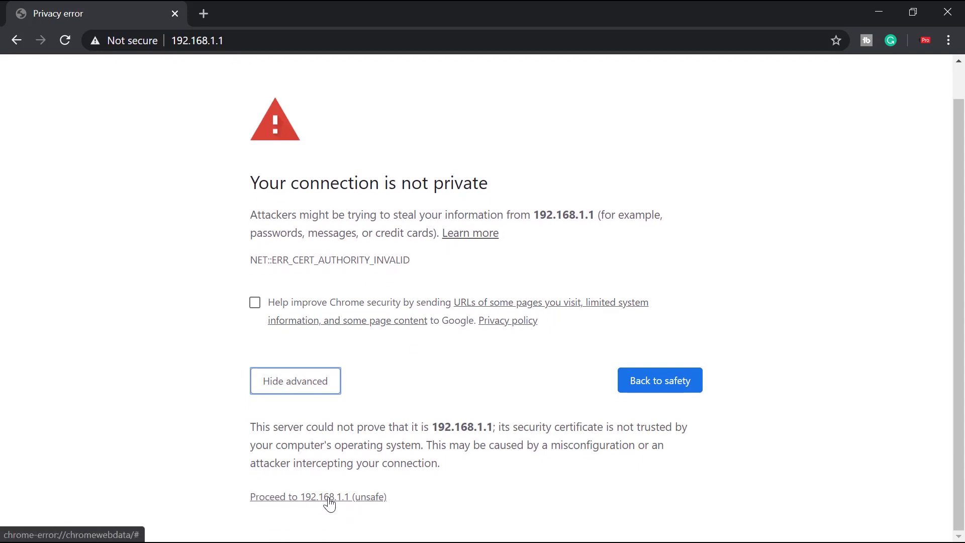
pyautogui.click(343, 500)
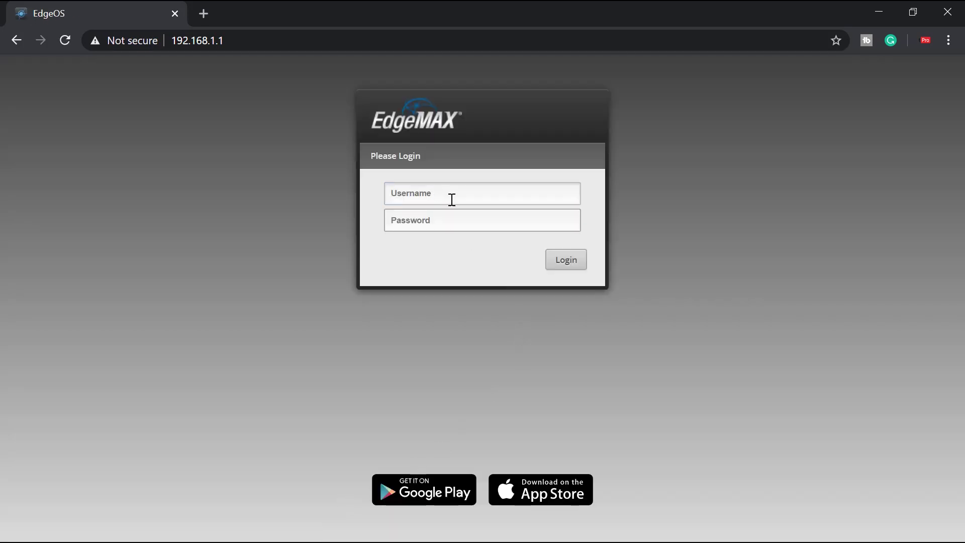
# Log in to EdgeOS with the suggested username and the default admin password
pyautogui.write('ubnt')
pyautogui.click(427, 221)
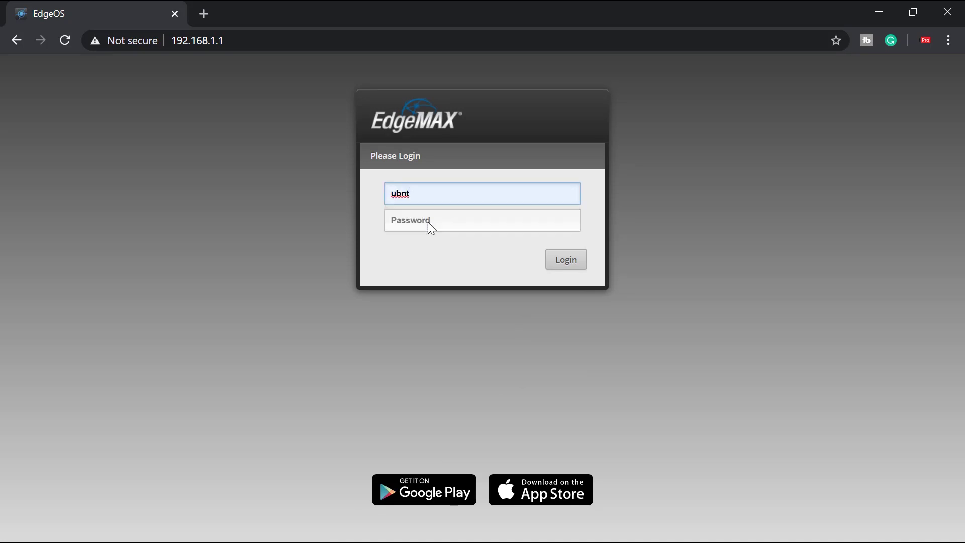
pyautogui.click(434, 221)
pyautogui.write('ub')
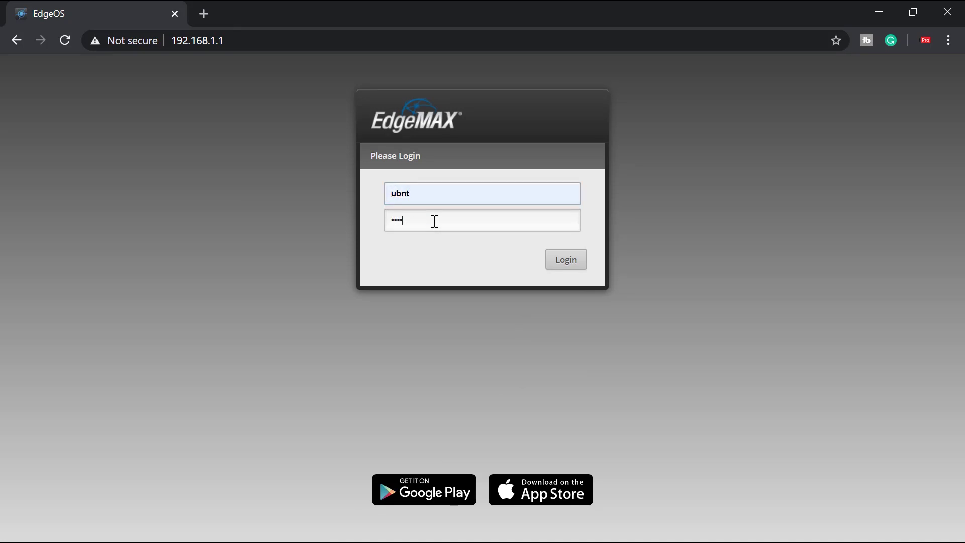
pyautogui.write('nt')
pyautogui.click(568, 259)
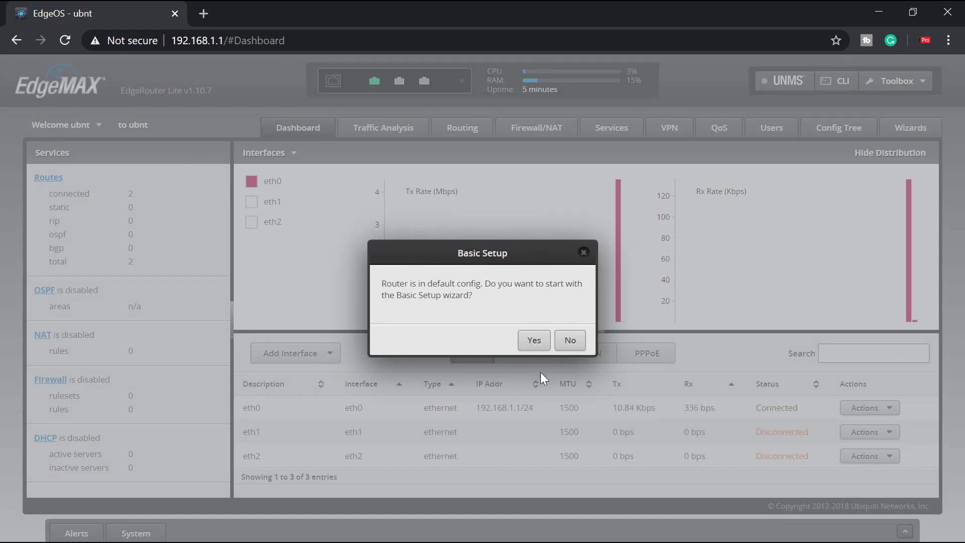
# Dismiss Basic Setup, then view Dashboard, Traffic Analysis, Routing, Firewall/NAT, Services, VPN, QoS, Users, Config Tree
pyautogui.click(534, 340)
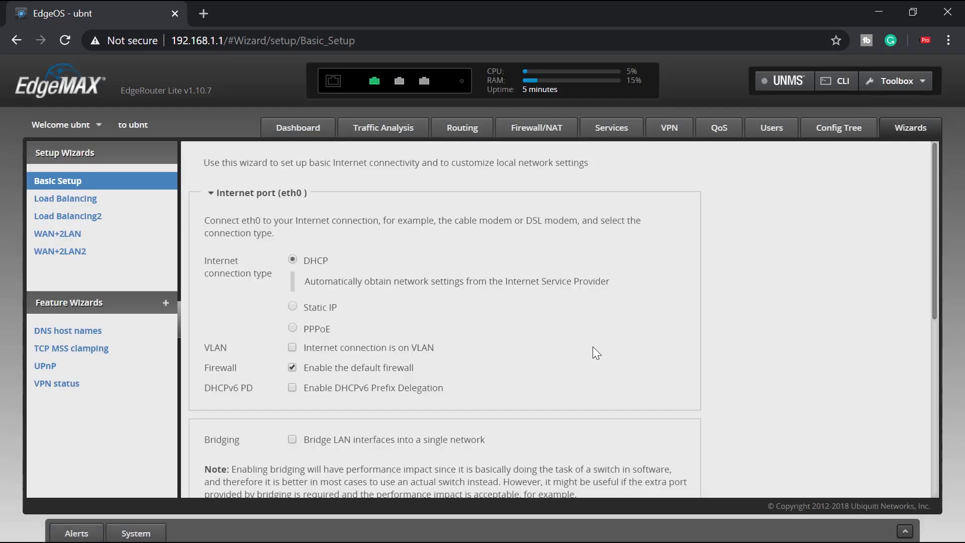
pyautogui.click(318, 132)
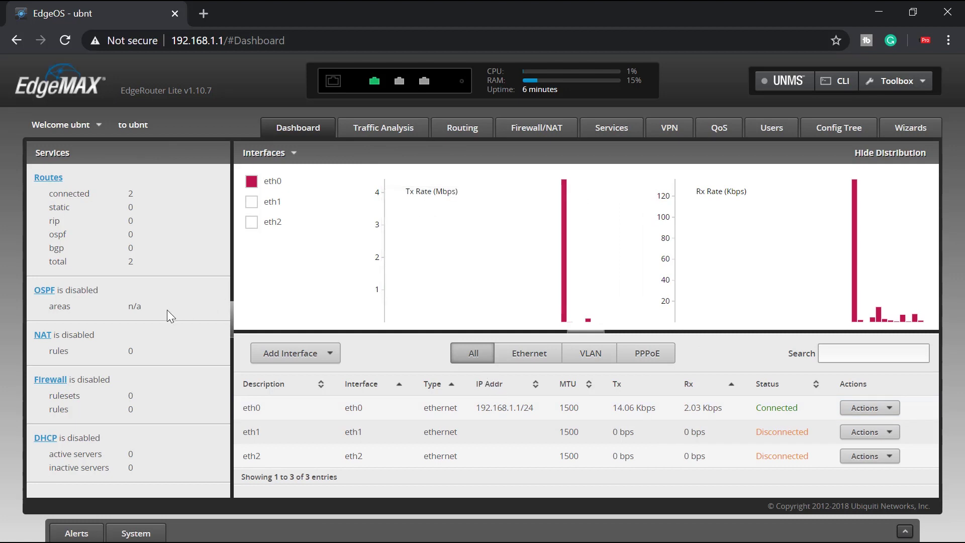
pyautogui.click(395, 126)
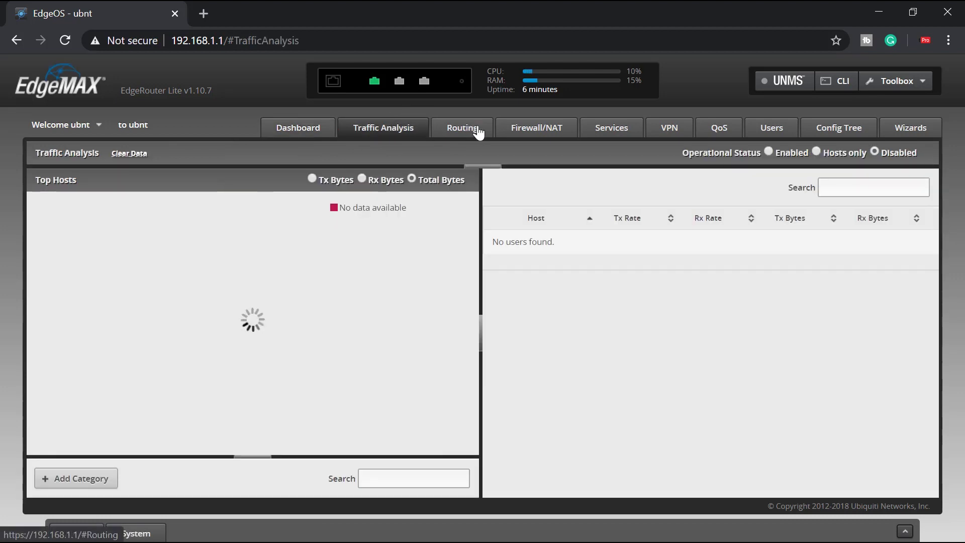
pyautogui.click(460, 132)
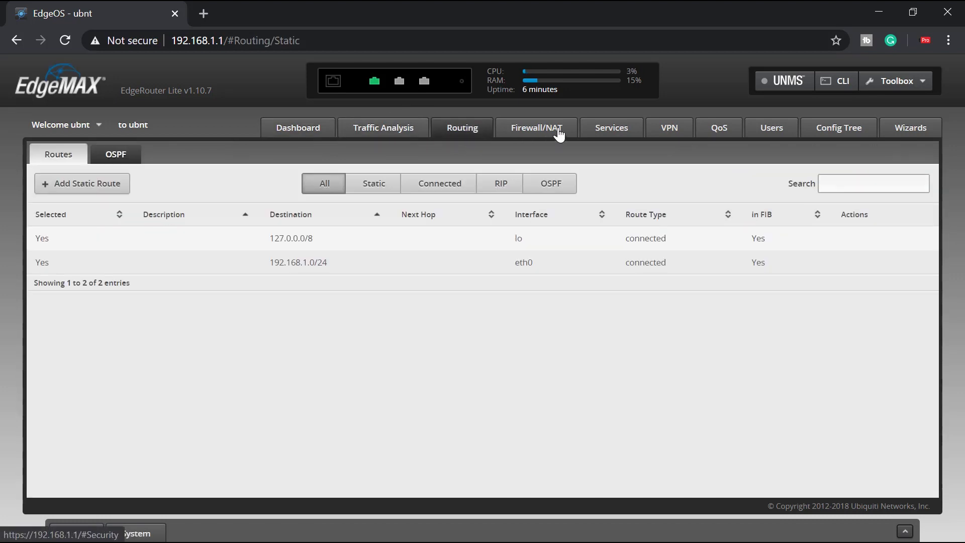
pyautogui.click(550, 134)
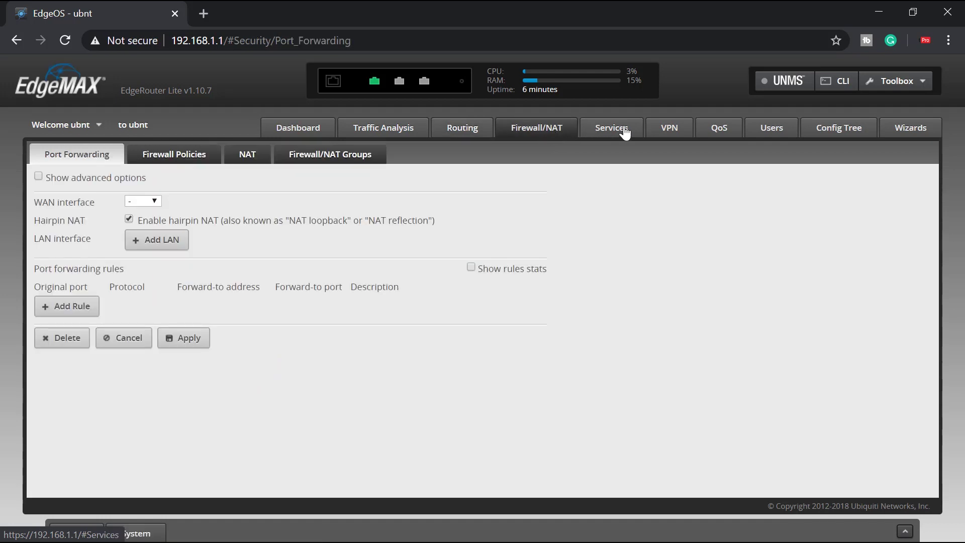
pyautogui.click(623, 131)
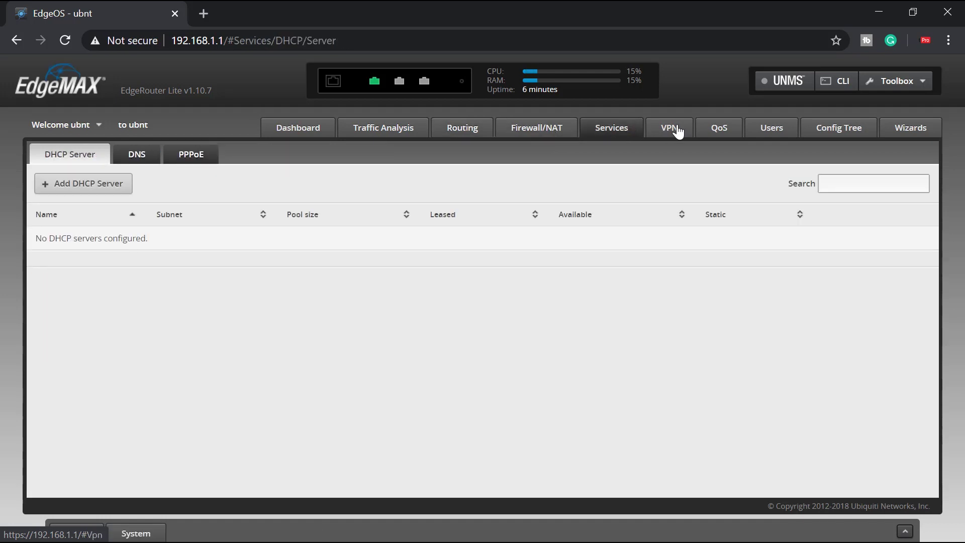
pyautogui.click(678, 131)
pyautogui.click(719, 133)
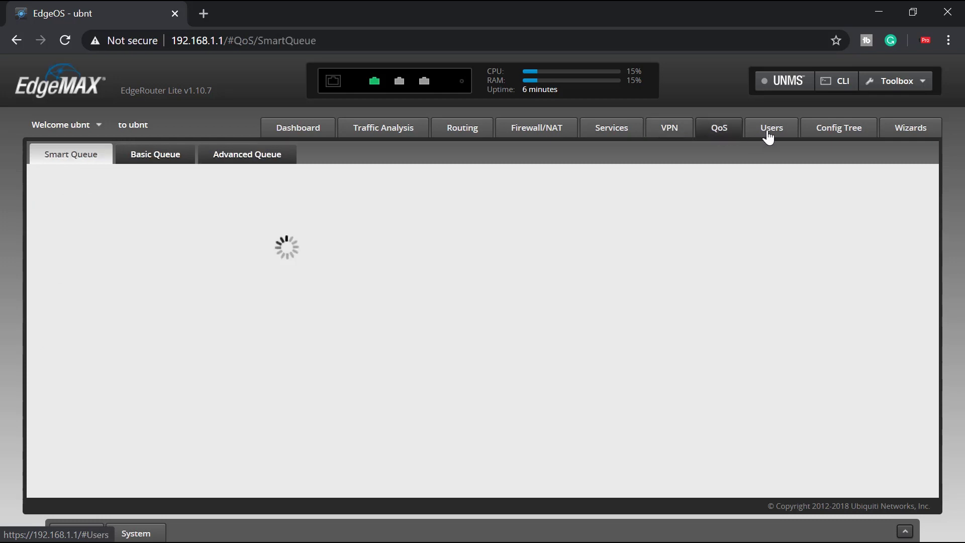
pyautogui.click(780, 135)
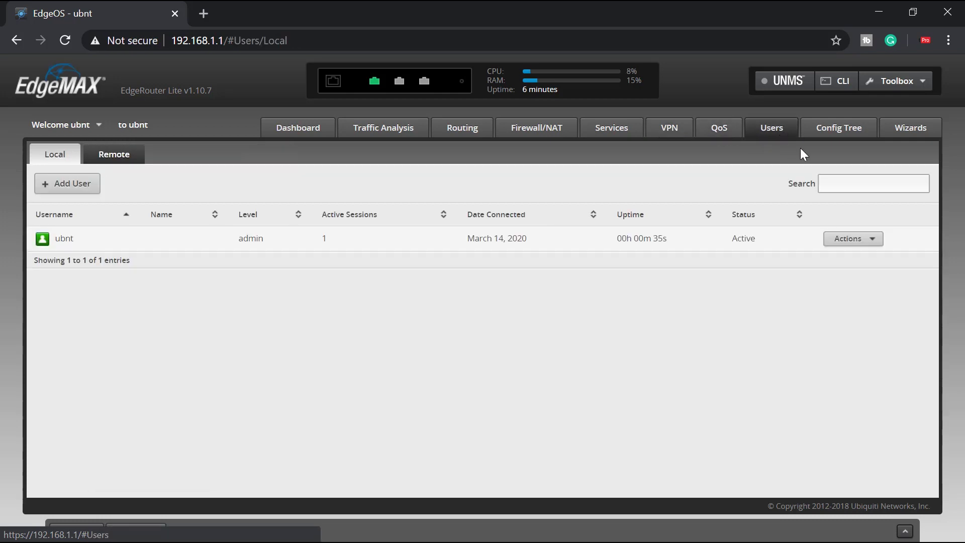
pyautogui.click(833, 132)
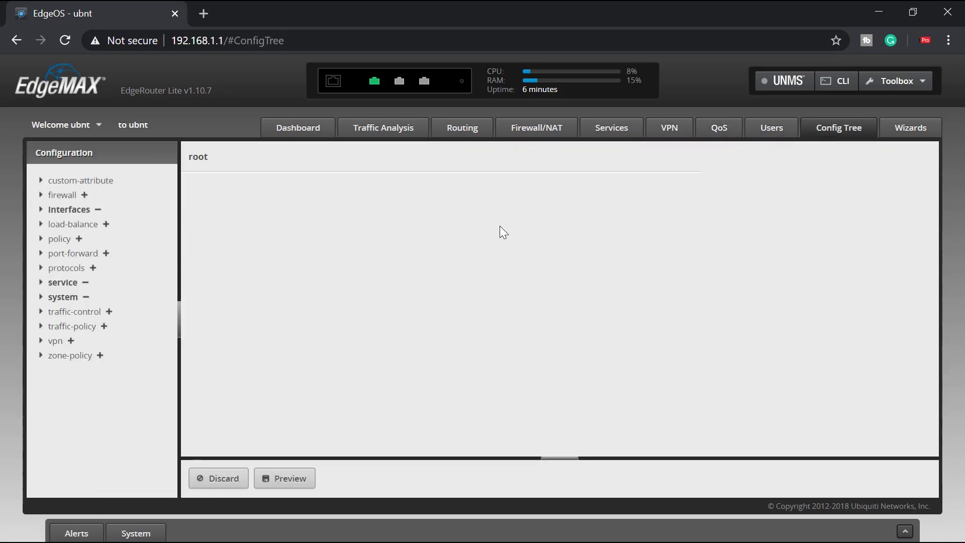
# Apply the WAN+2LAN wizard with the eth2 secondary LAN enabled at 192.168.2.1/255.255.255.0
pyautogui.click(904, 128)
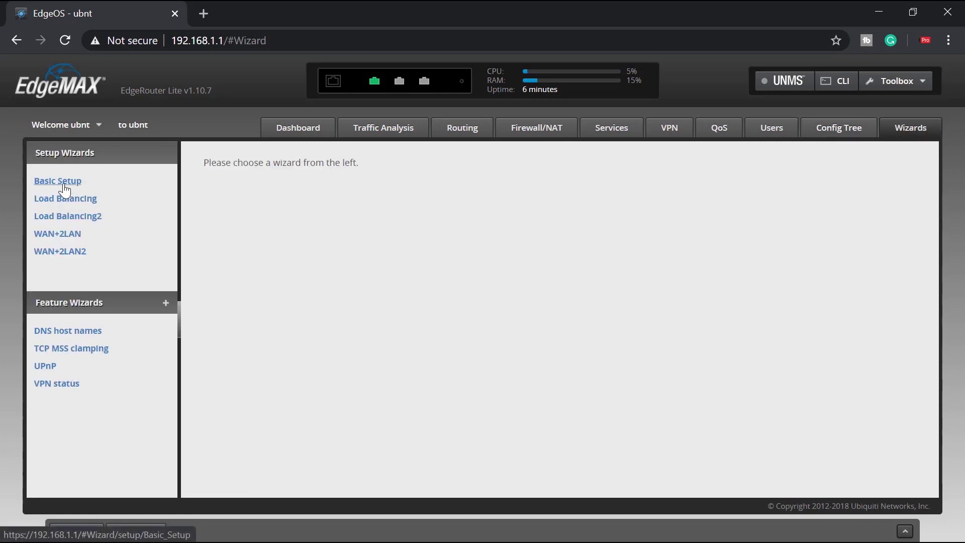
pyautogui.click(51, 240)
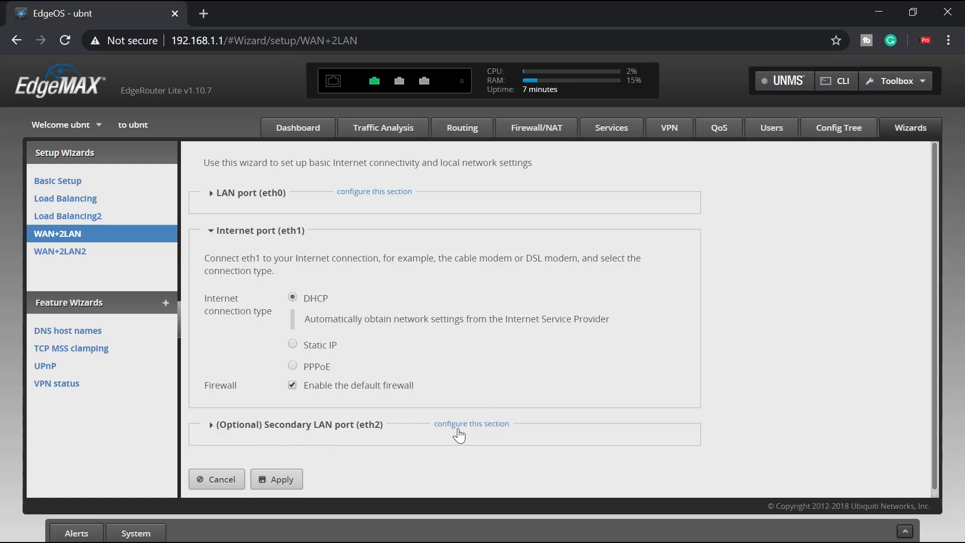
pyautogui.click(477, 423)
pyautogui.scroll(-2, 517, 372)
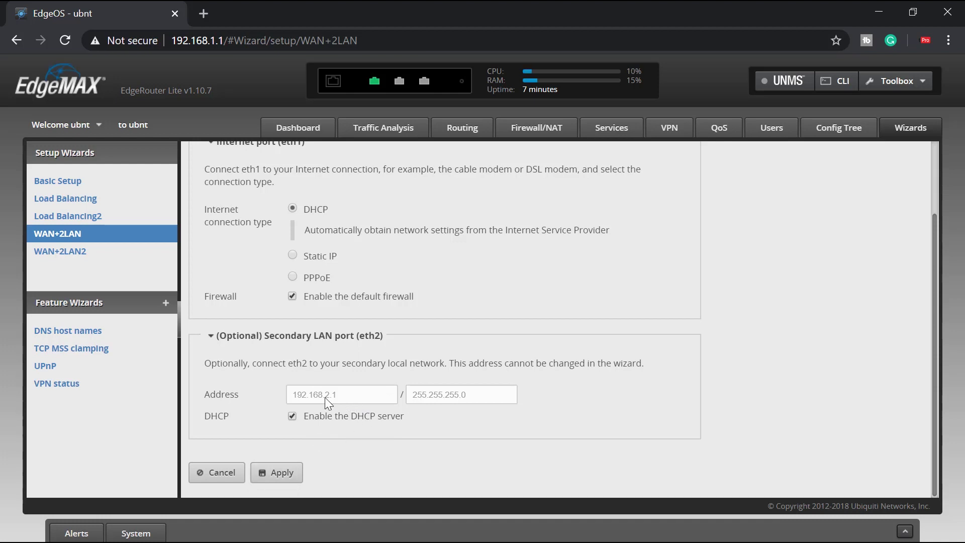
pyautogui.click(278, 480)
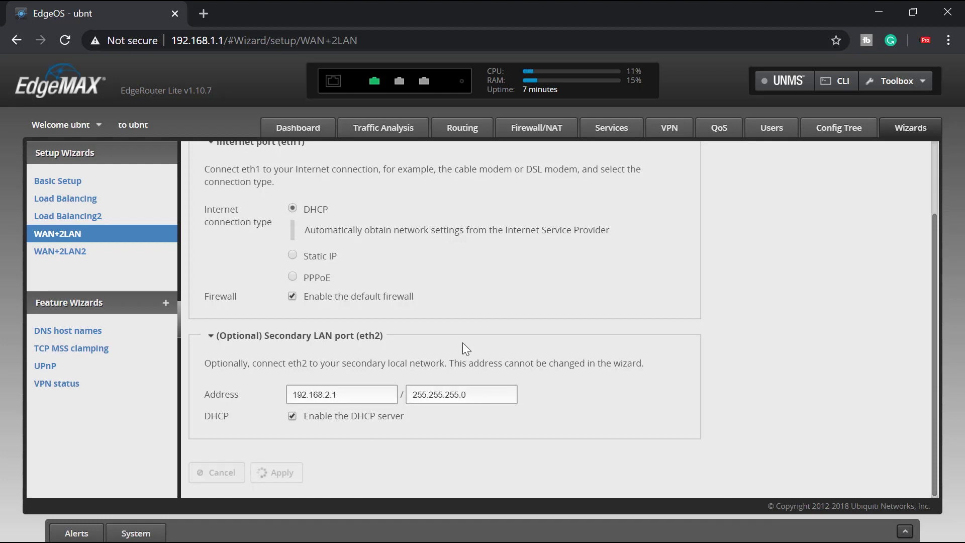
# Read the wizard's failed-internet-test message, including the advice to power-cycle the modem
pyautogui.moveTo(366, 466); pyautogui.dragTo(405, 461)
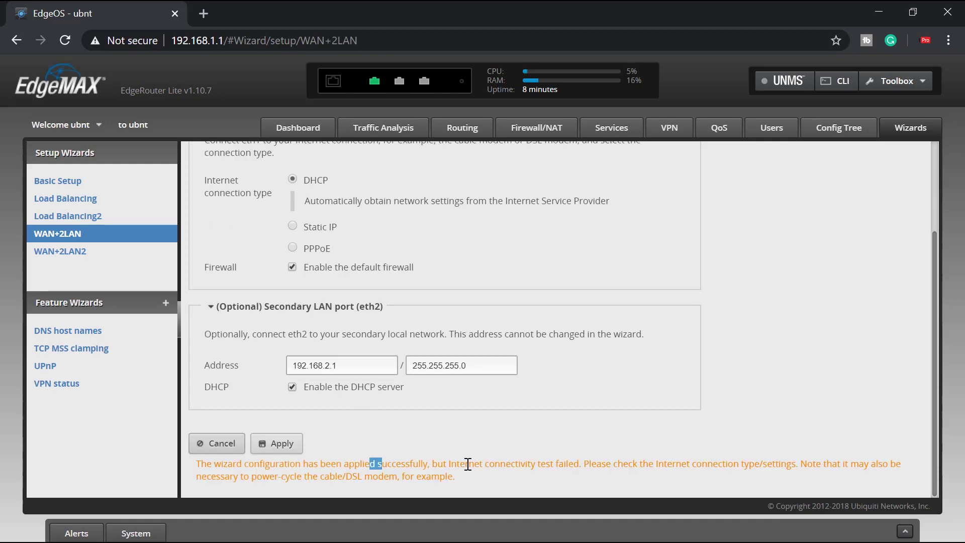
pyautogui.moveTo(465, 463); pyautogui.dragTo(507, 464)
pyautogui.moveTo(638, 463); pyautogui.dragTo(672, 464)
pyautogui.moveTo(768, 462); pyautogui.dragTo(837, 463)
pyautogui.moveTo(261, 475); pyautogui.dragTo(452, 476)
pyautogui.click(562, 435)
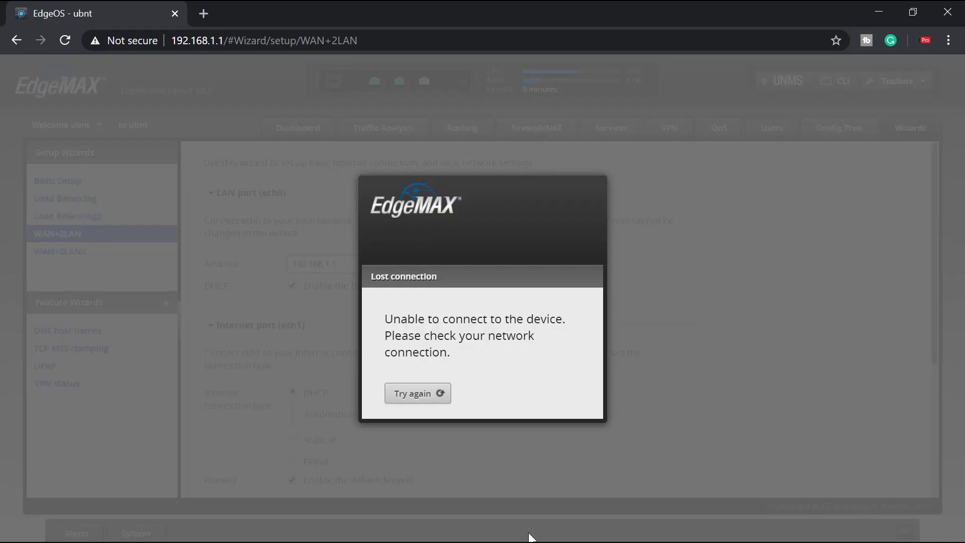
# Open the Ethernet adapter's status from Network & Internet settings
pyautogui.moveTo(530, 540)
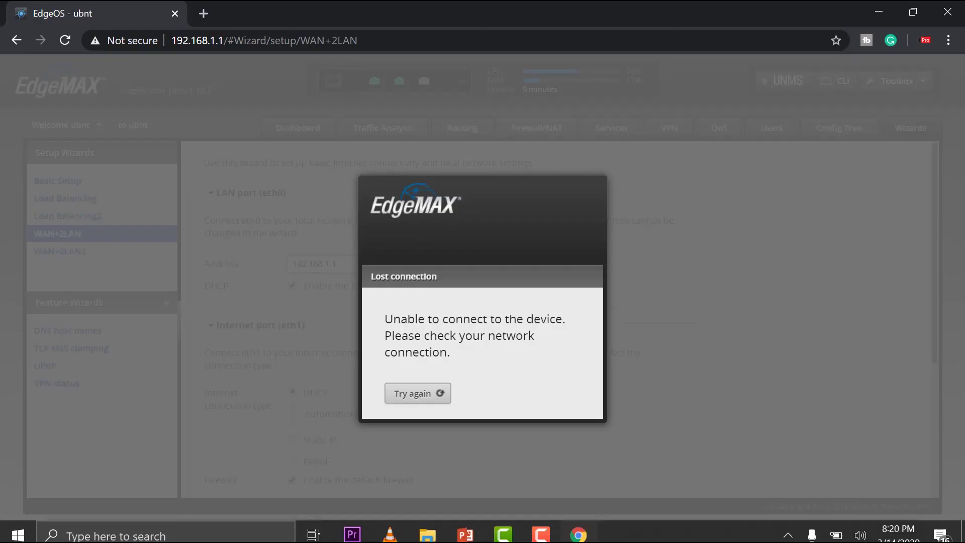
pyautogui.click(787, 528)
pyautogui.rightClick(759, 468)
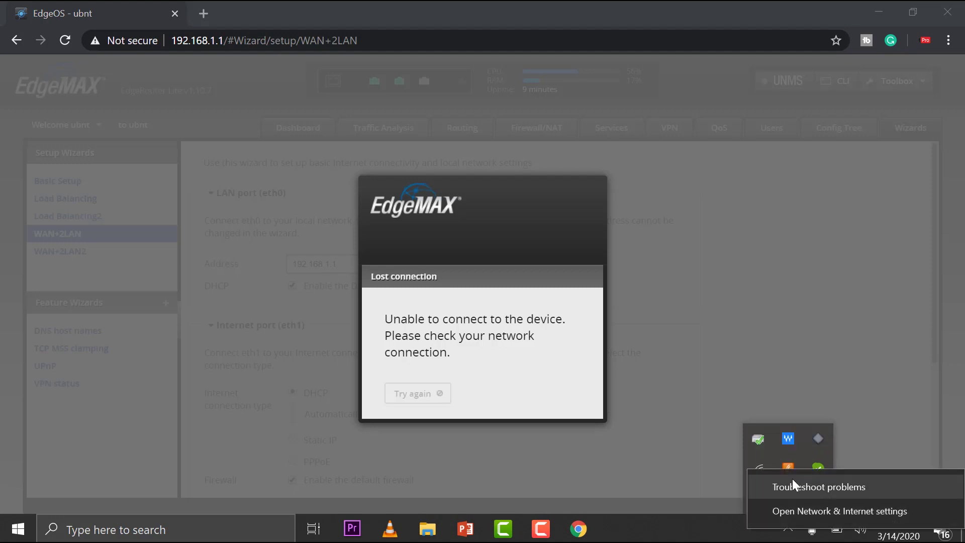
pyautogui.click(811, 508)
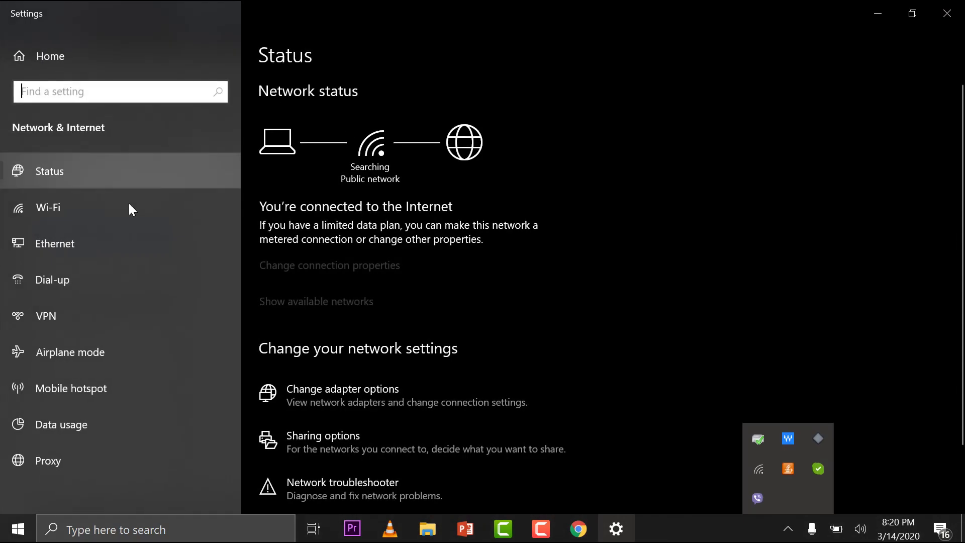
pyautogui.click(66, 240)
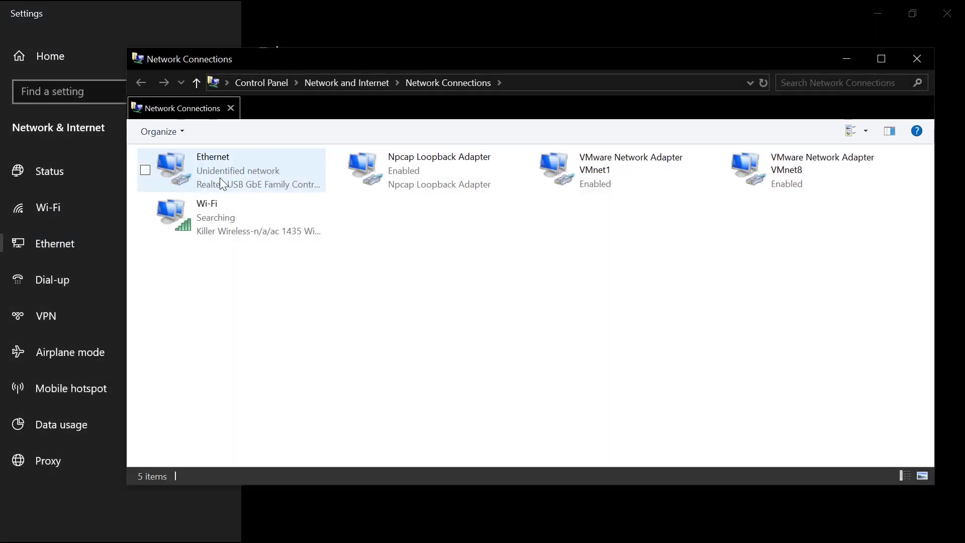
pyautogui.doubleClick(219, 181)
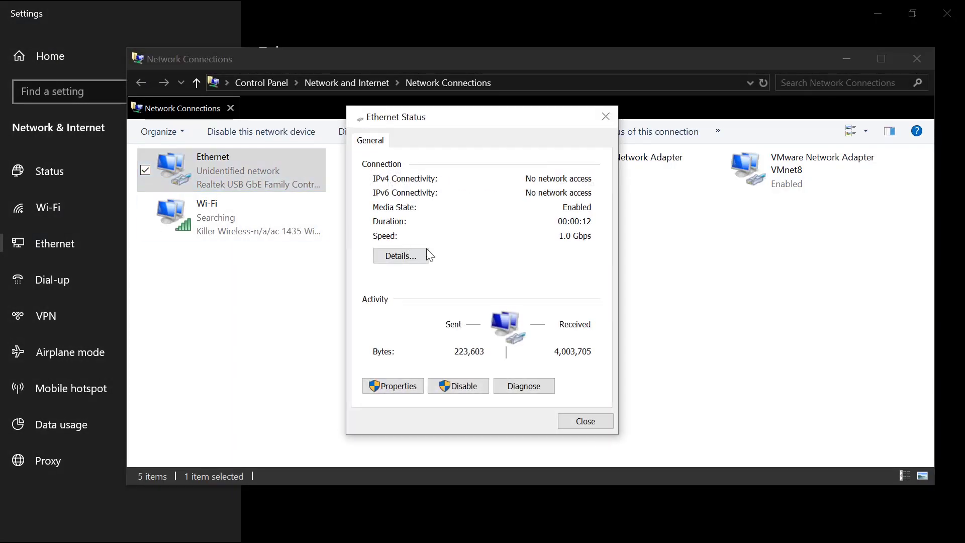
# Switch Ethernet IPv4 to obtain both the IP address and DNS servers automatically
pyautogui.click(394, 386)
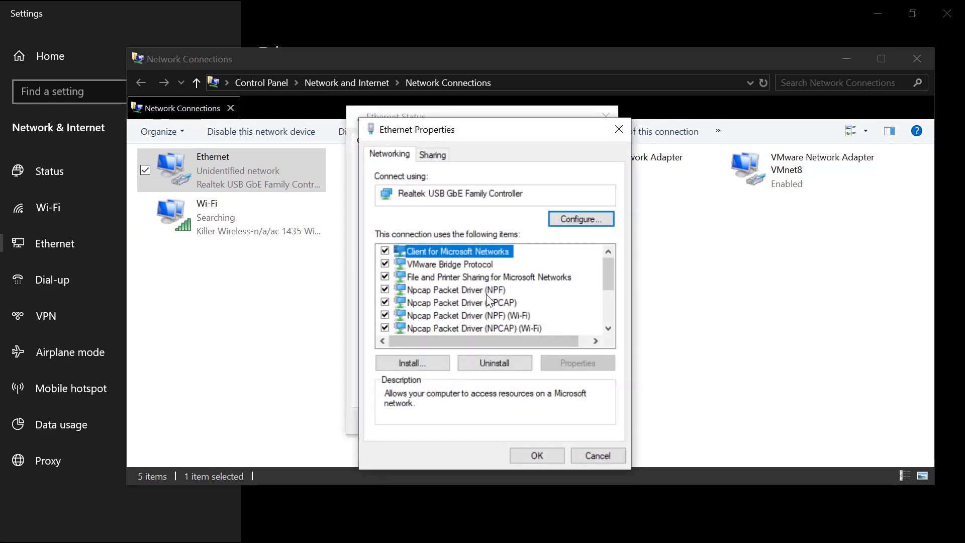
pyautogui.scroll(-1, 512, 301)
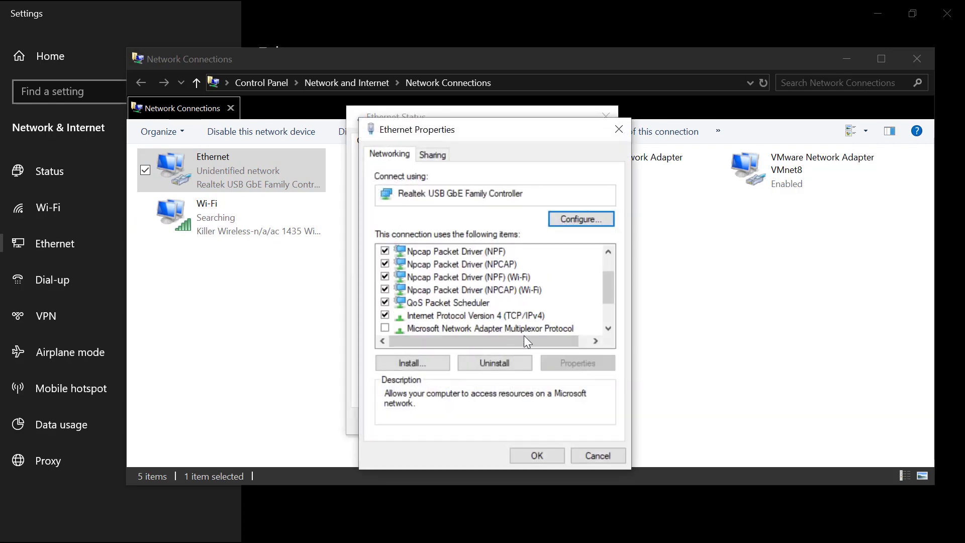
pyautogui.doubleClick(507, 315)
pyautogui.click(439, 281)
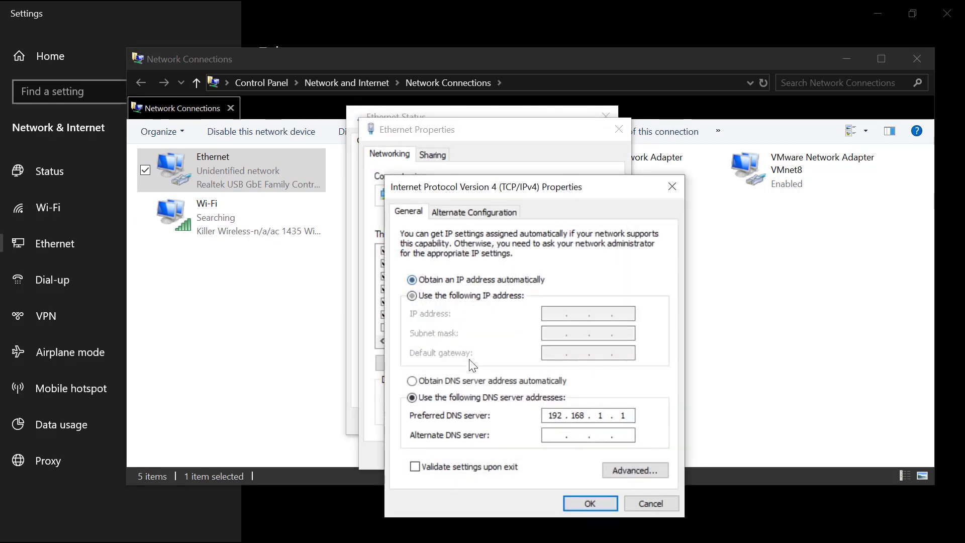
pyautogui.click(475, 383)
pyautogui.click(590, 503)
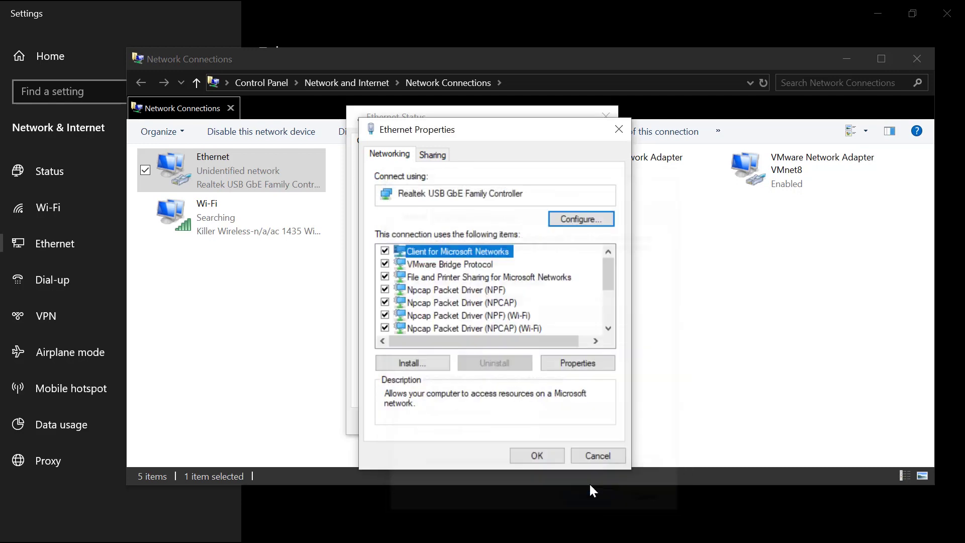
pyautogui.click(537, 455)
pyautogui.click(585, 420)
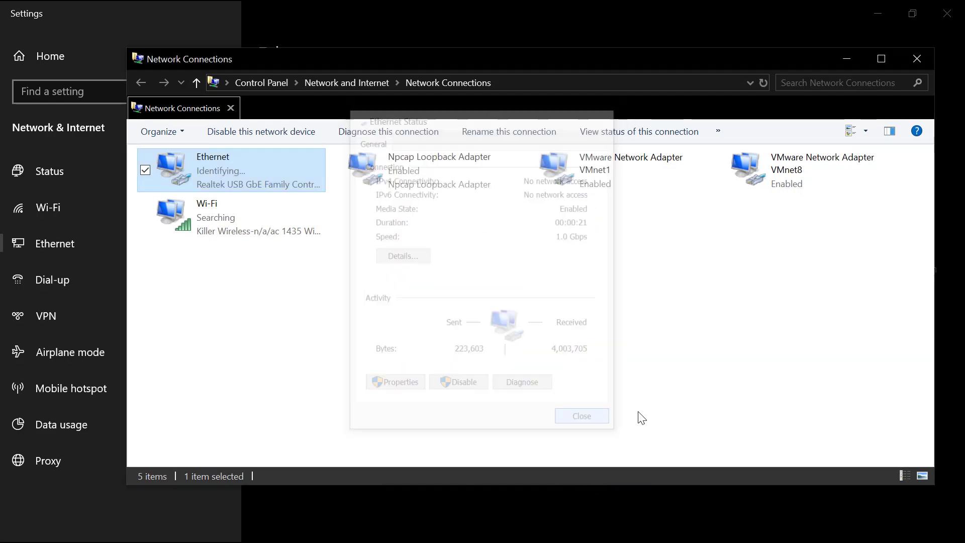
pyautogui.click(563, 342)
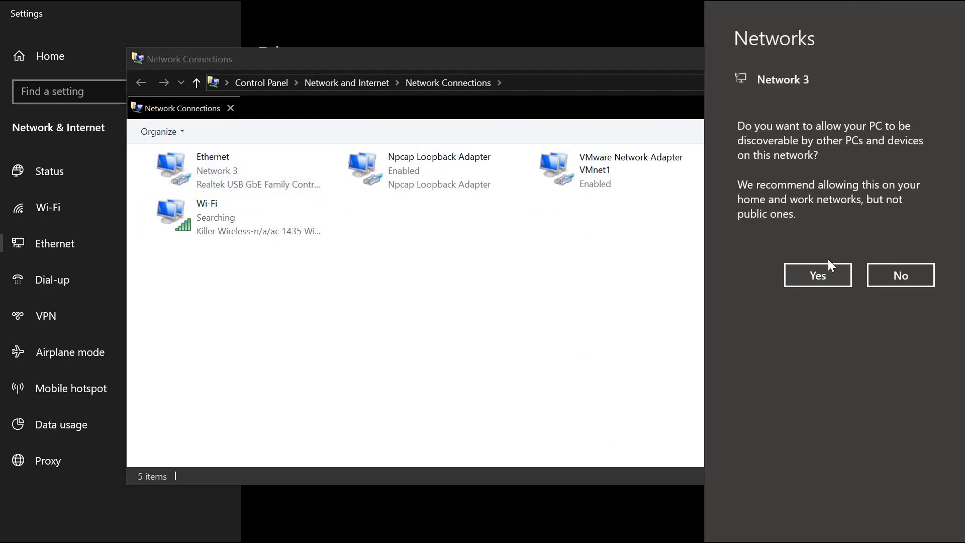
# Decline network discovery and confirm the DHCP address 192.168.2.21 with gateway 192.168.2.1
pyautogui.click(890, 275)
pyautogui.rightClick(244, 177)
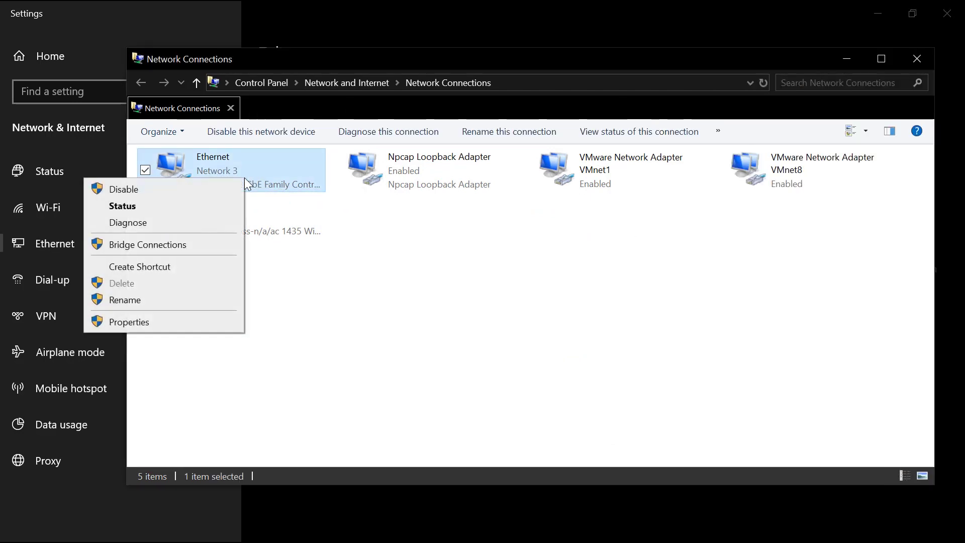
pyautogui.click(122, 206)
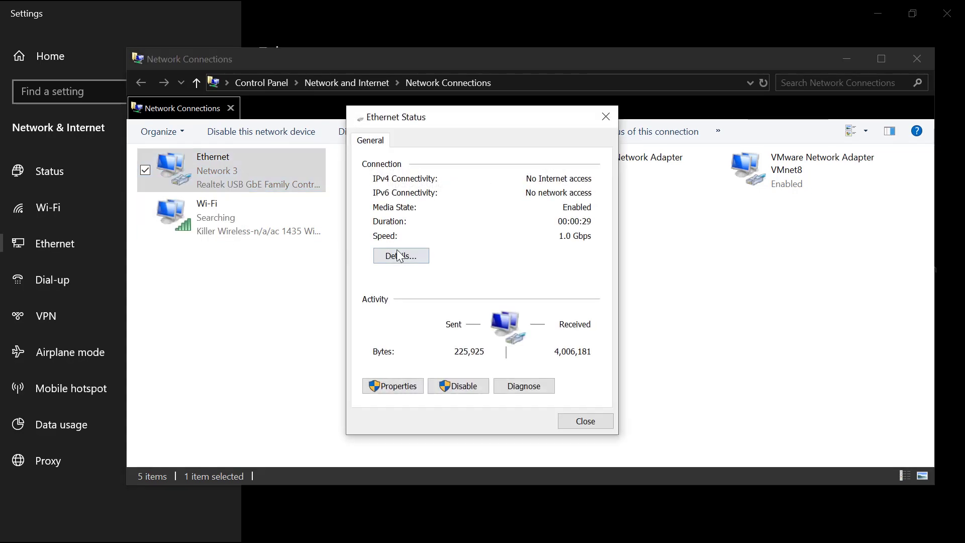
pyautogui.click(400, 256)
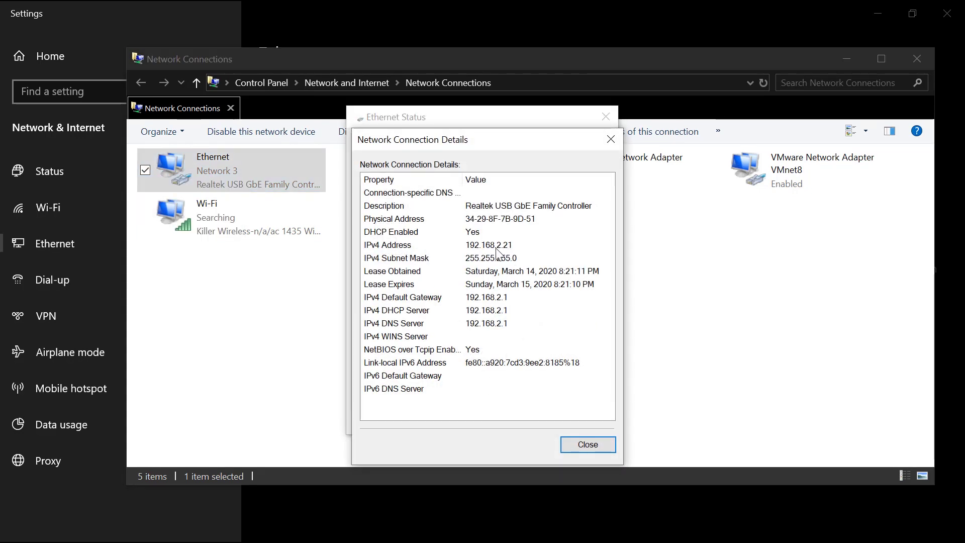
pyautogui.click(595, 444)
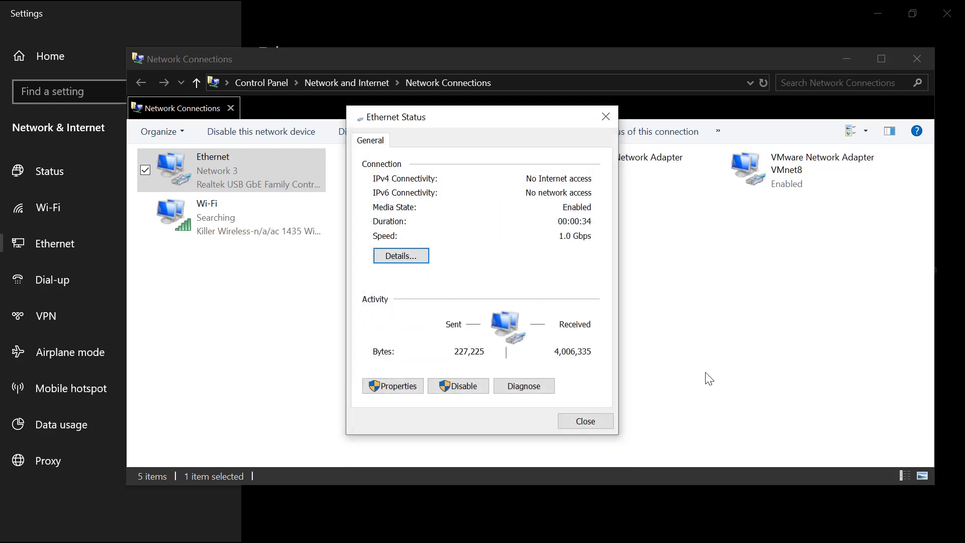
pyautogui.click(586, 422)
pyautogui.click(917, 58)
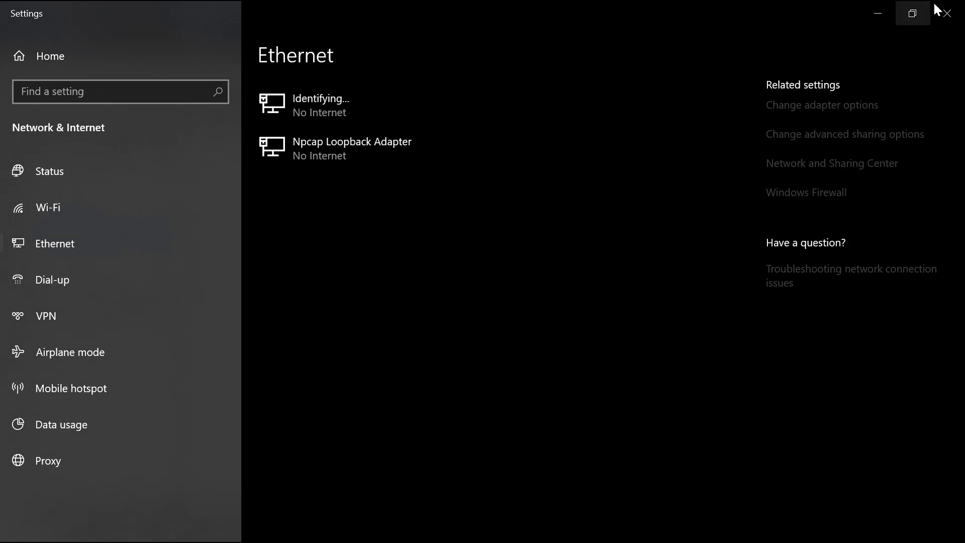
# Back in Chrome, replace the 192.168.1.1 address with 192.168.2.1
pyautogui.click(947, 13)
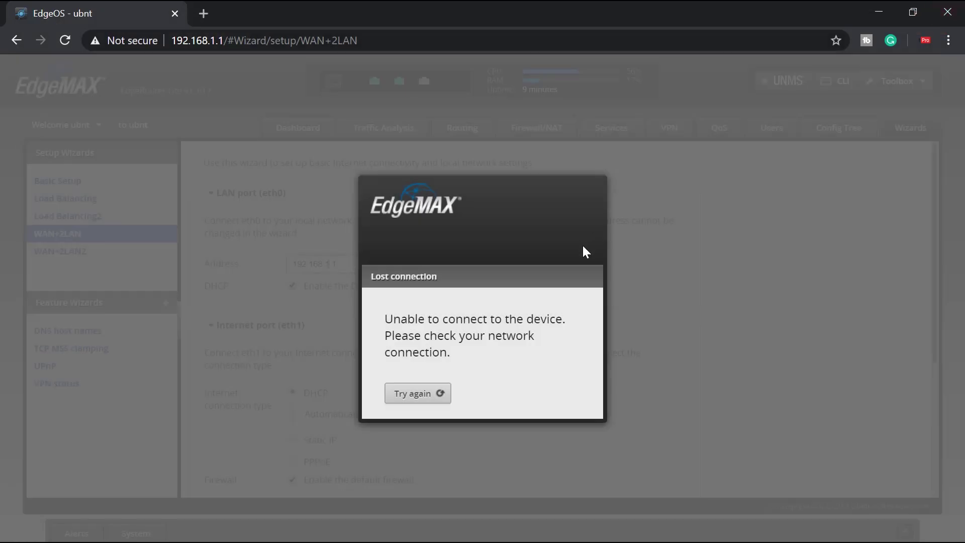
pyautogui.click(211, 39)
pyautogui.click(216, 40)
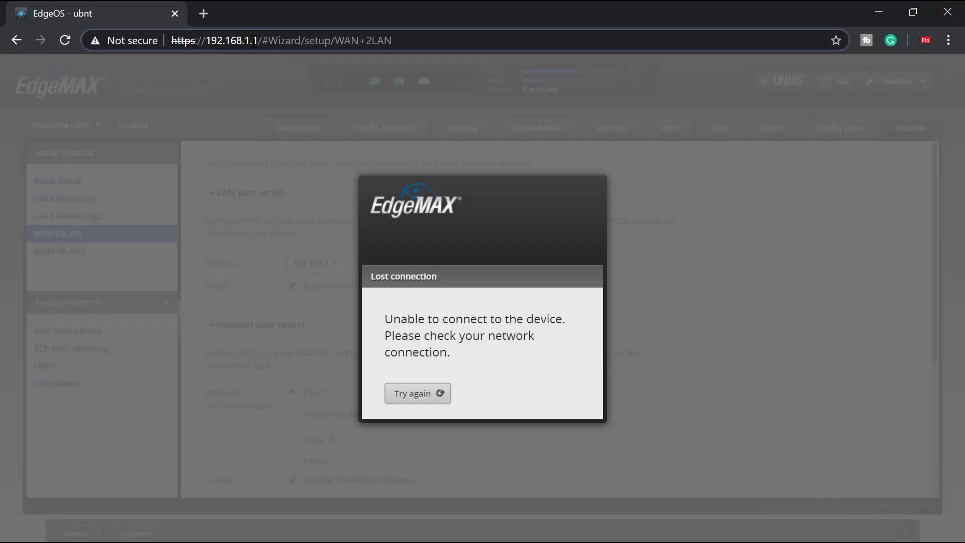
pyautogui.moveTo(407, 40); pyautogui.dragTo(87, 35)
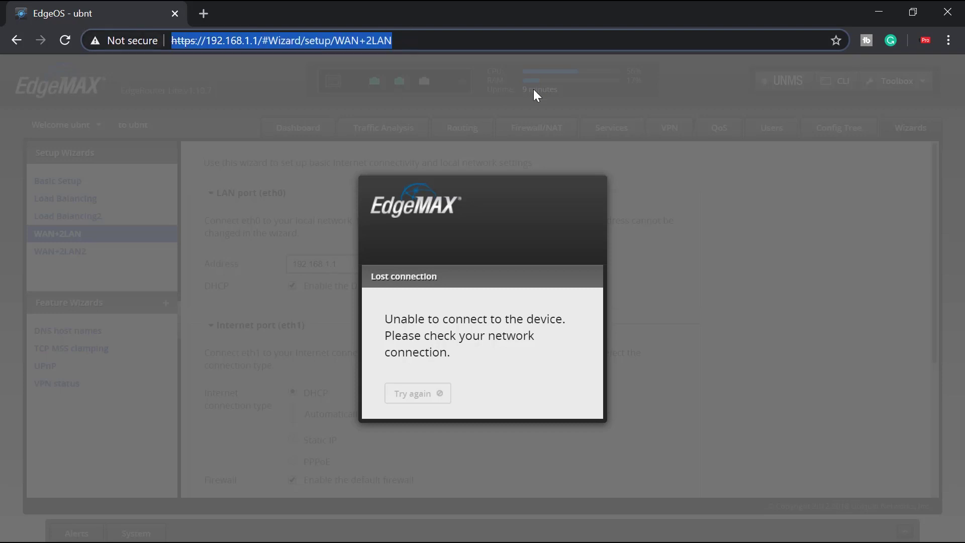
pyautogui.write('192.168')
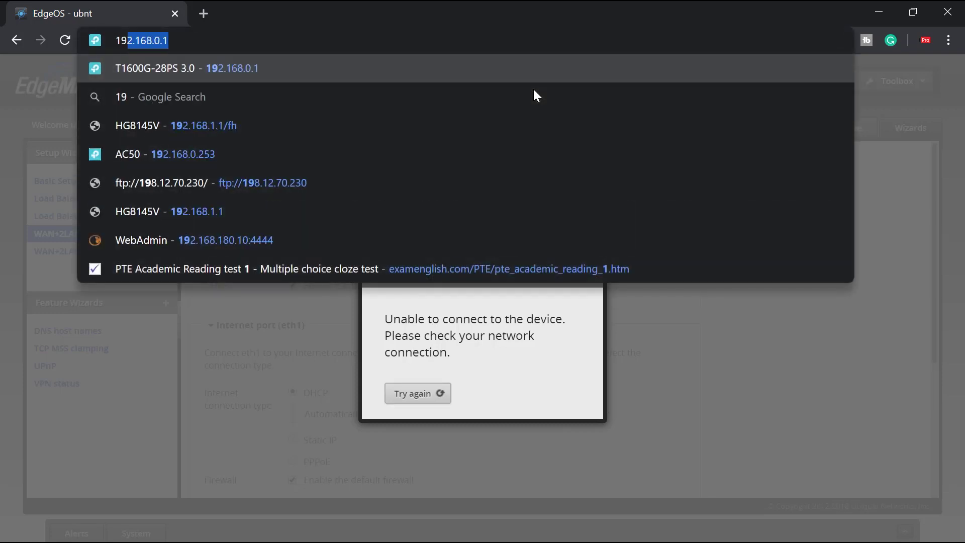
pyautogui.write('.2.1')
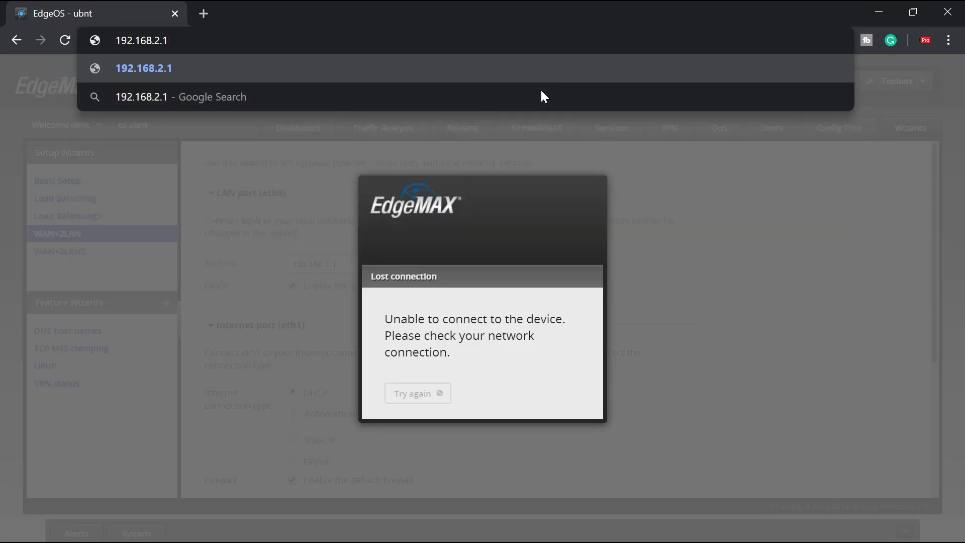
# Load 192.168.2.1 and proceed past the browser's certificate warning
pyautogui.click(152, 74)
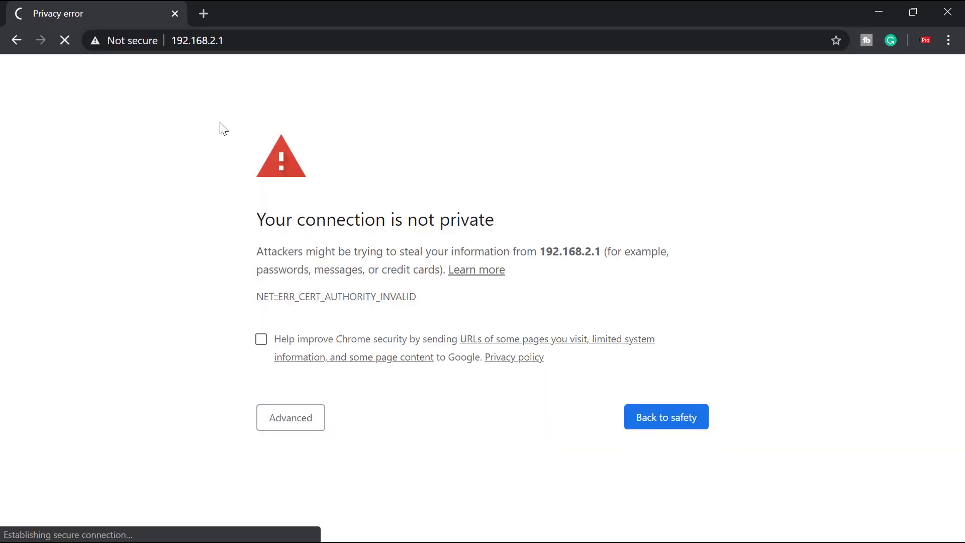
pyautogui.click(286, 417)
pyautogui.scroll(-1, 342, 427)
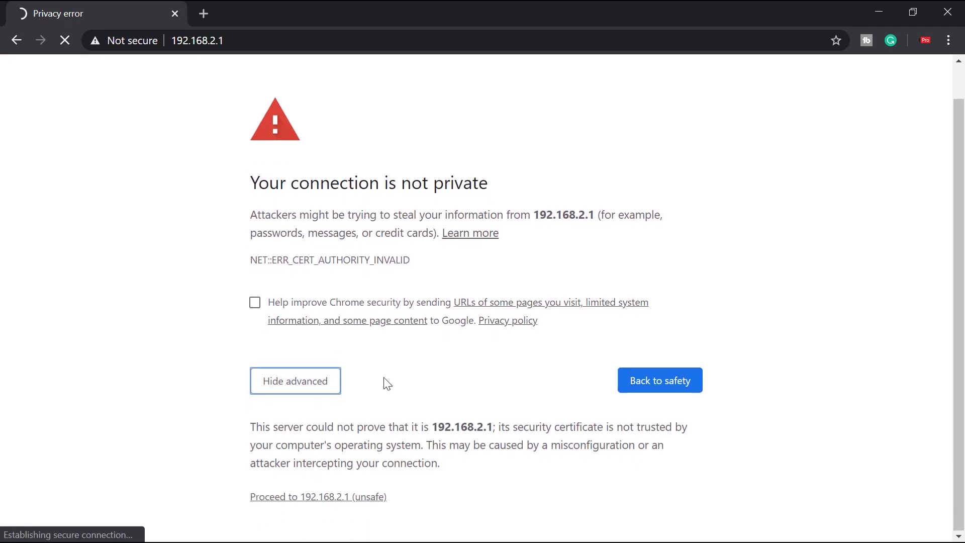
pyautogui.click(322, 497)
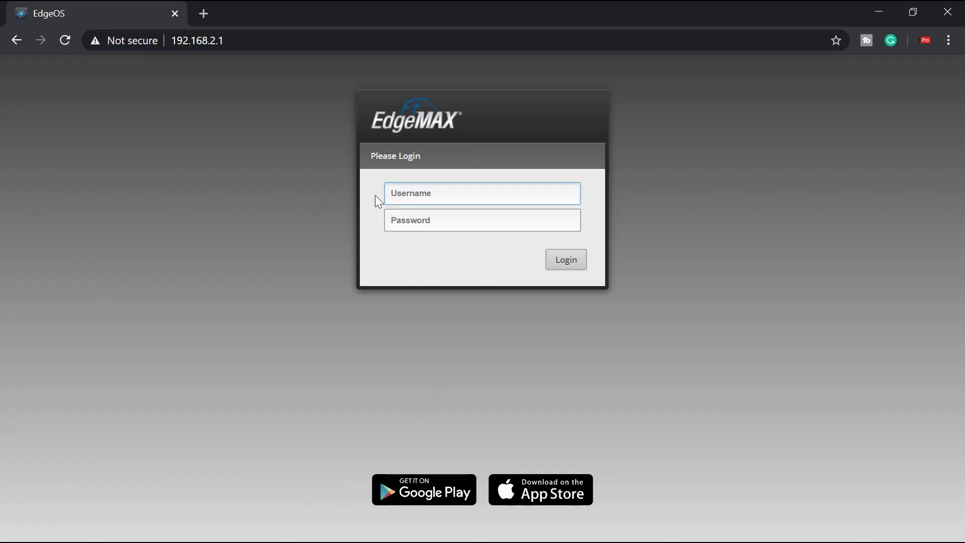
# Log in to EdgeOS with the router's username and password
pyautogui.click(421, 191)
pyautogui.write('ubntg')
pyautogui.click(430, 219)
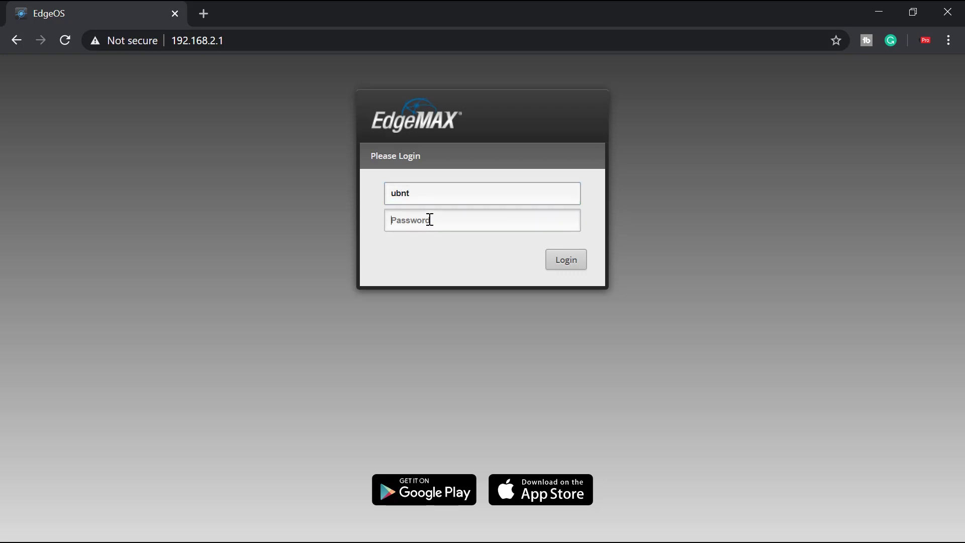
pyautogui.write('ubnt')
pyautogui.click(568, 261)
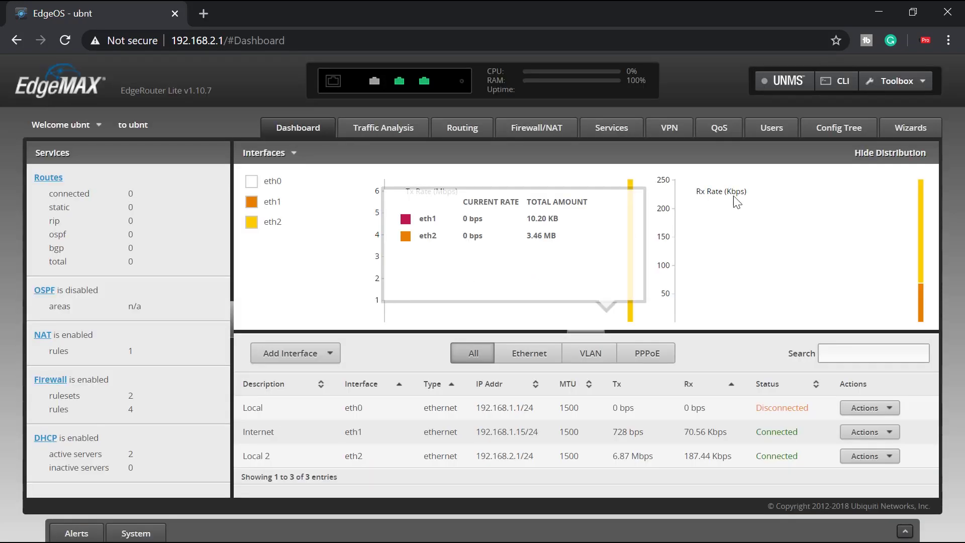
# Open the Actions menu on the Dashboard's Local eth0 row, currently 192.168.1.1/24
pyautogui.moveTo(401, 85)
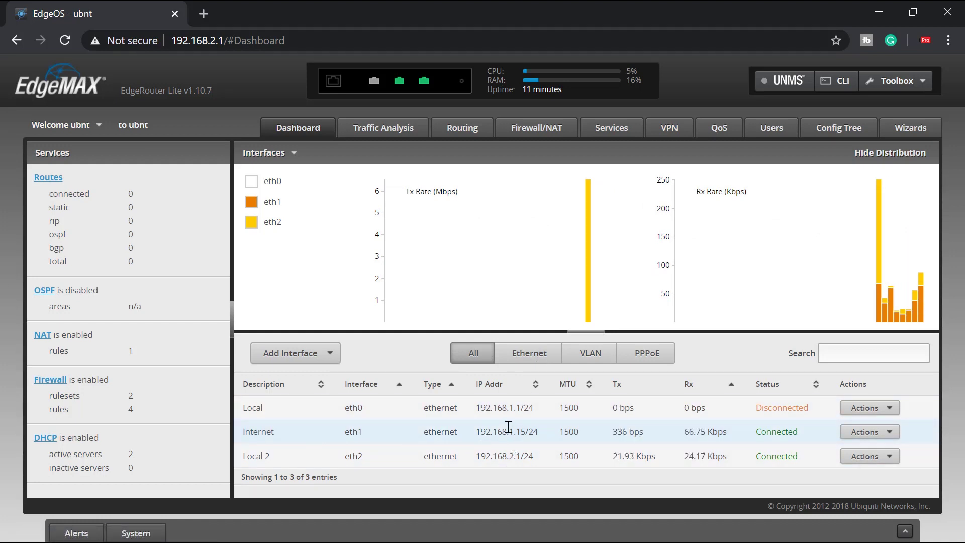
pyautogui.moveTo(498, 456); pyautogui.dragTo(520, 455)
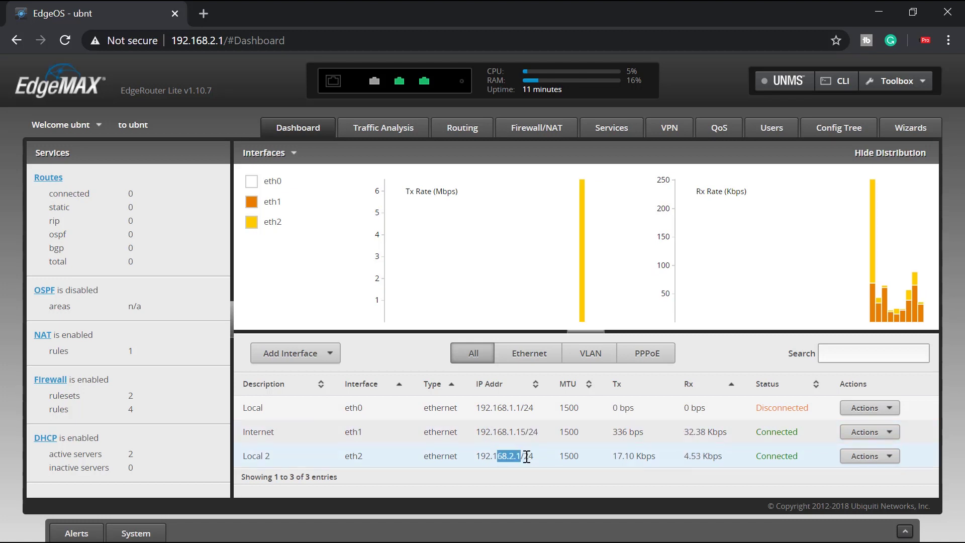
pyautogui.click(513, 407)
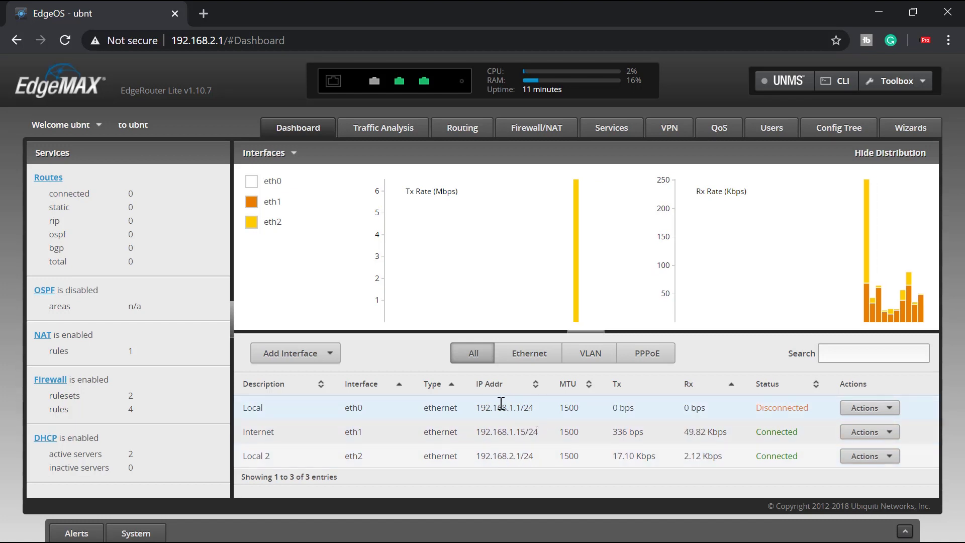
pyautogui.click(885, 407)
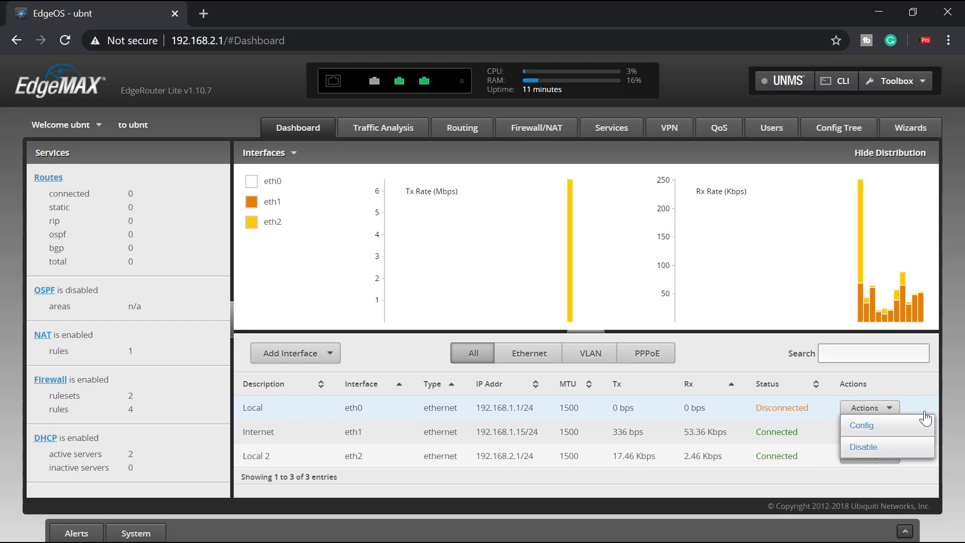
# Change eth0's address from 192.168.1.1/24 to 192.168.0.1/24 and save it
pyautogui.click(890, 431)
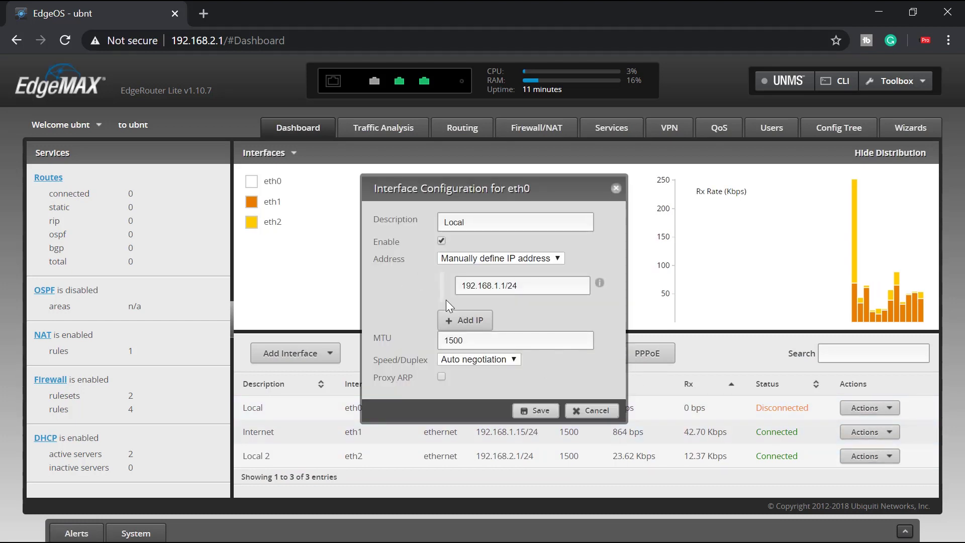
pyautogui.click(502, 285)
pyautogui.click(502, 285)
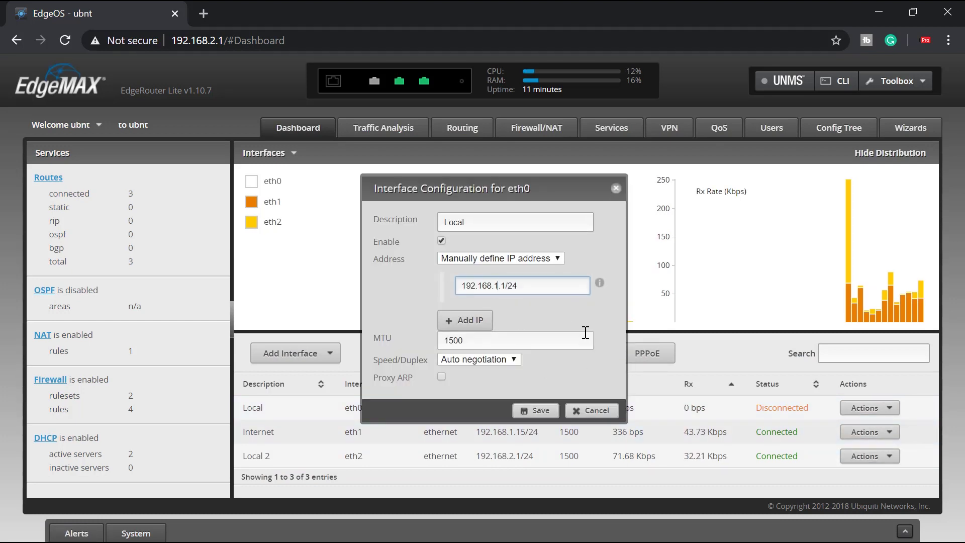
pyautogui.press('BackSpace')
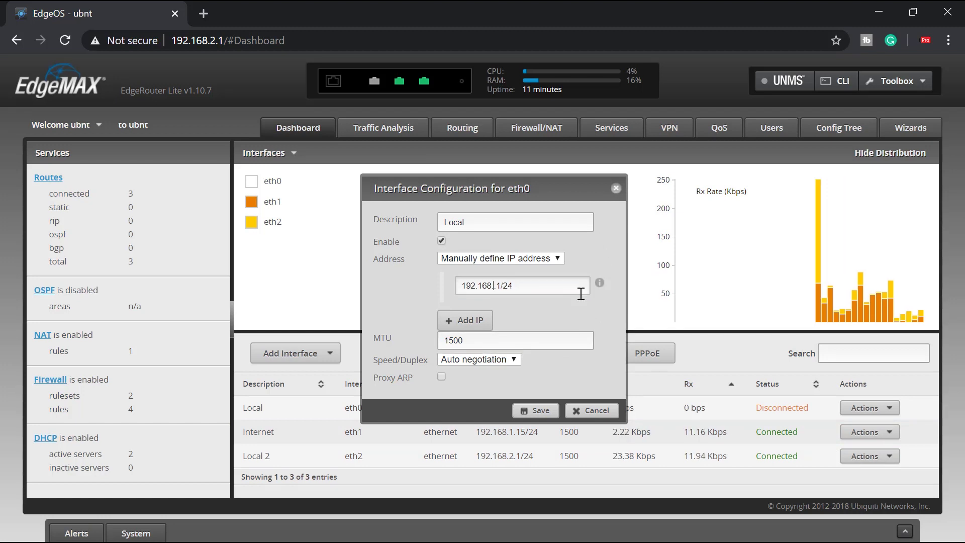
pyautogui.write('0.')
pyautogui.click(536, 410)
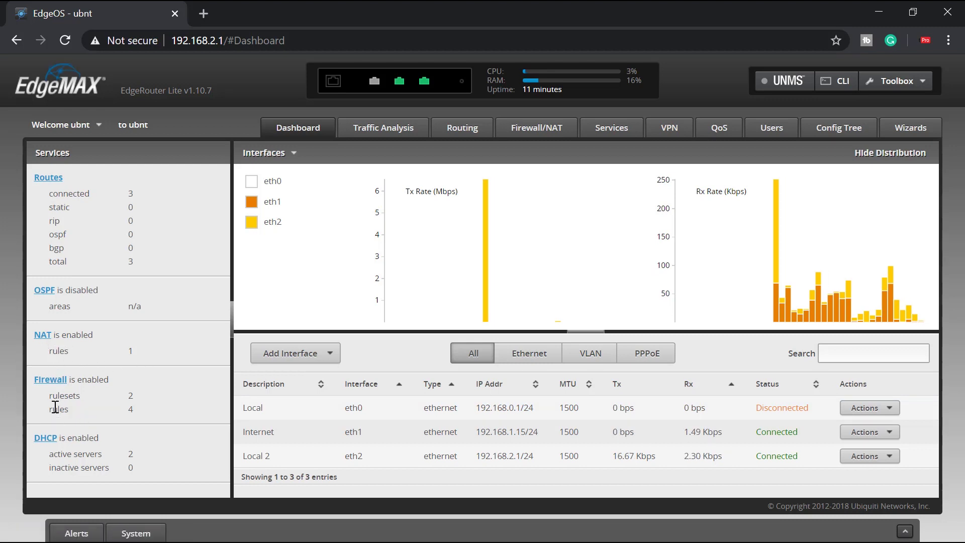
# Browse the NAT, Traffic Analysis and QoS pages, finishing on the Users list
pyautogui.click(43, 335)
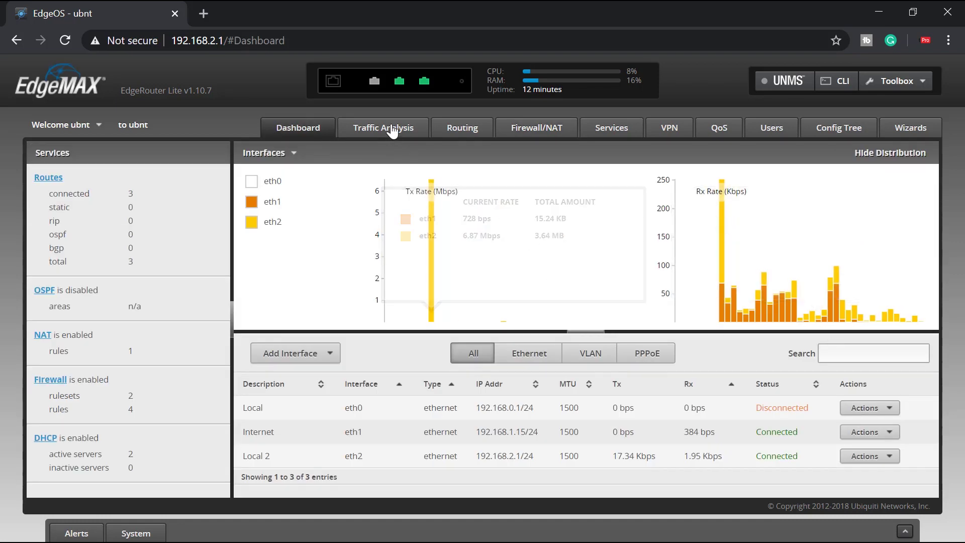
pyautogui.click(387, 130)
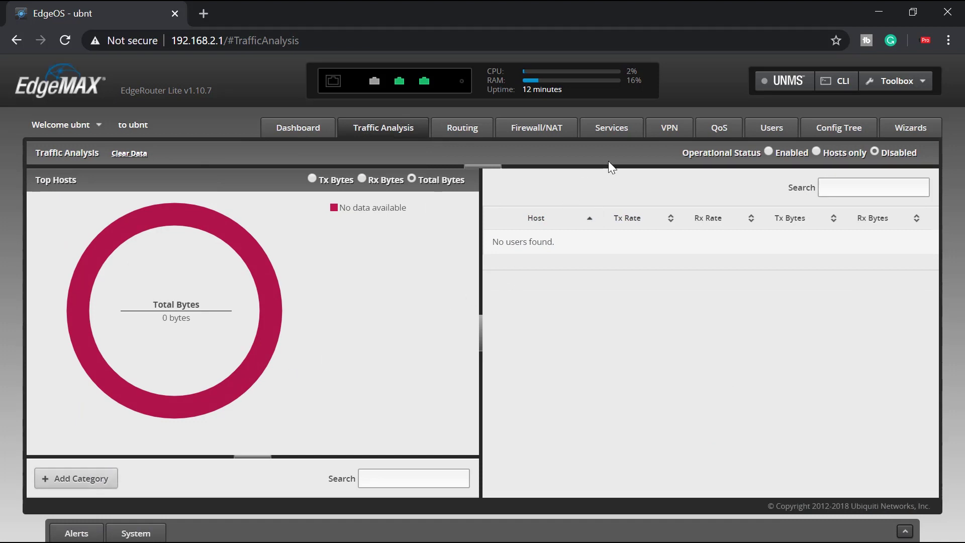
pyautogui.click(719, 131)
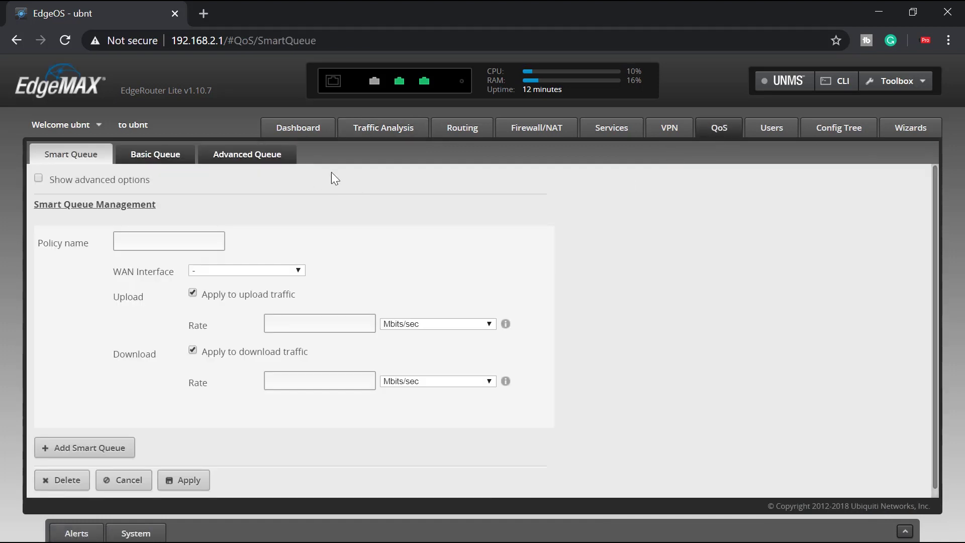
pyautogui.click(780, 132)
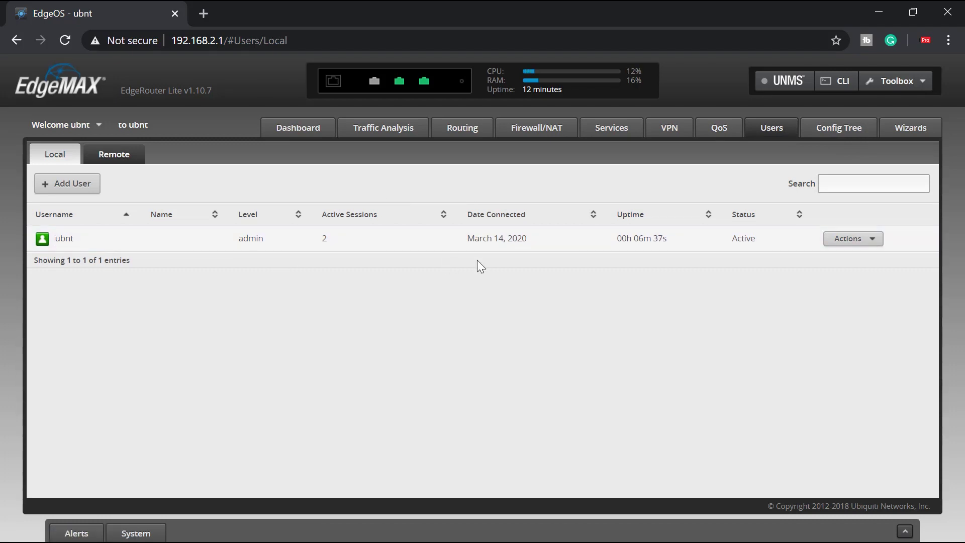
# In the admin user's config, paste and confirm a new password, then save
pyautogui.click(855, 239)
pyautogui.click(876, 254)
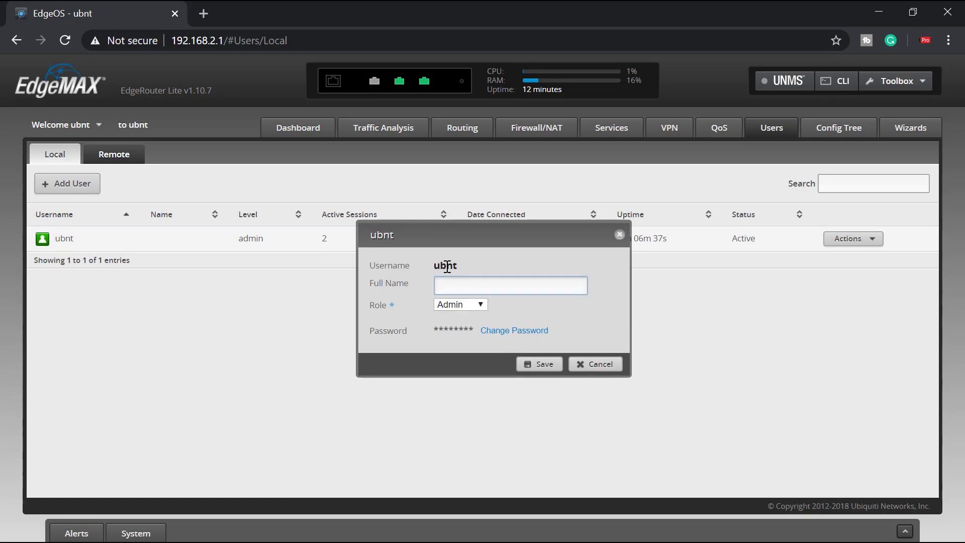
pyautogui.click(505, 331)
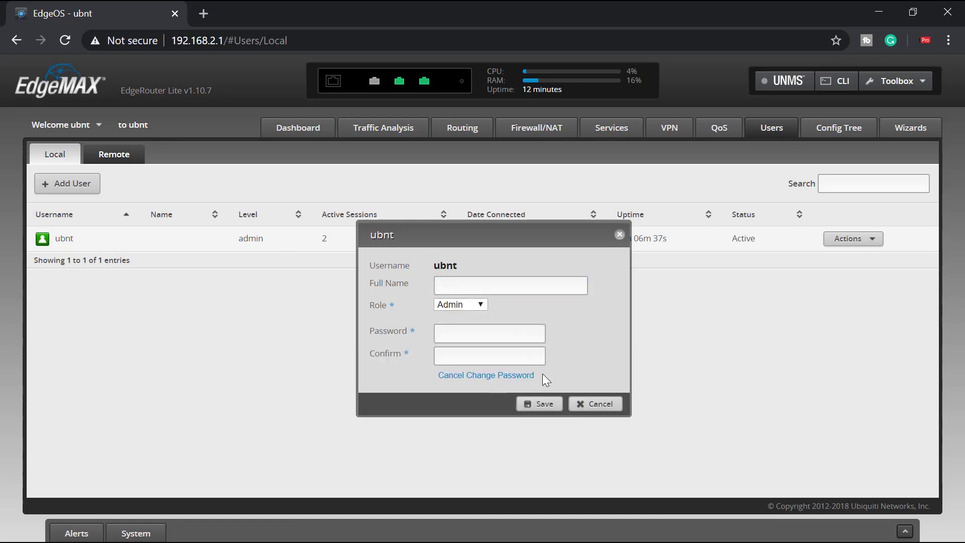
pyautogui.click(505, 334)
pyautogui.hotkey('ctrl', 'v')
pyautogui.press('Tab')
pyautogui.hotkey('ctrl', 'v')
pyautogui.press('Return')
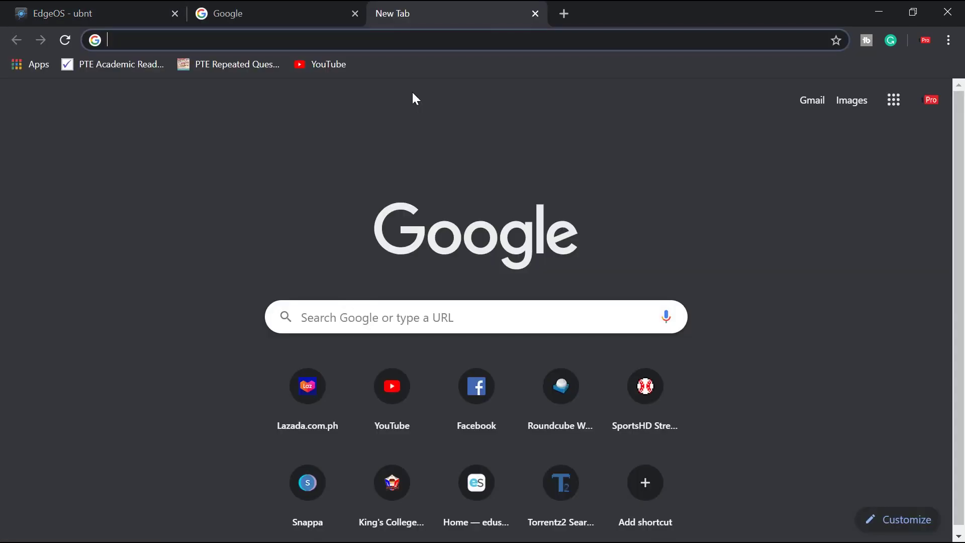
# Load youtube.com, open the account's channel page, then go back to the EdgeOS tab
pyautogui.write('youtube.com')
pyautogui.press('Return')
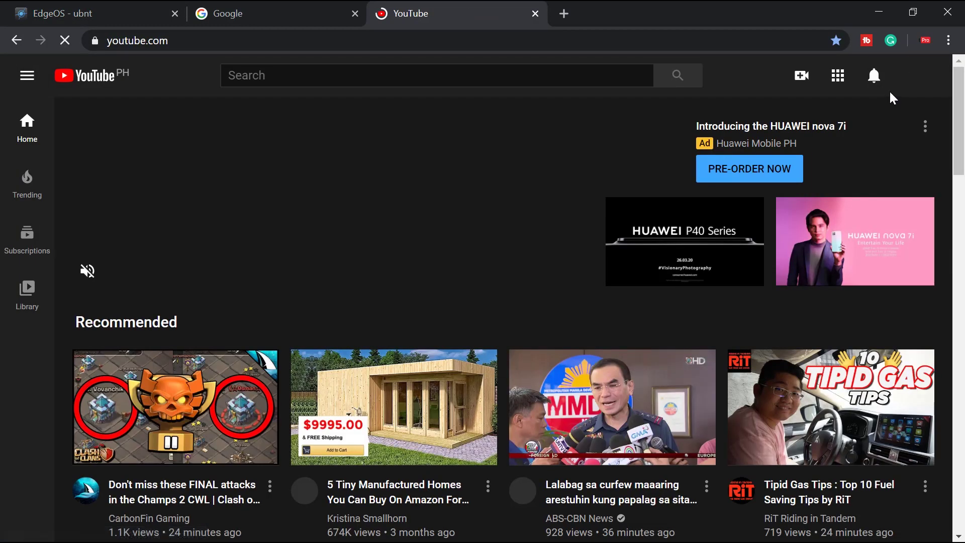
pyautogui.click(917, 75)
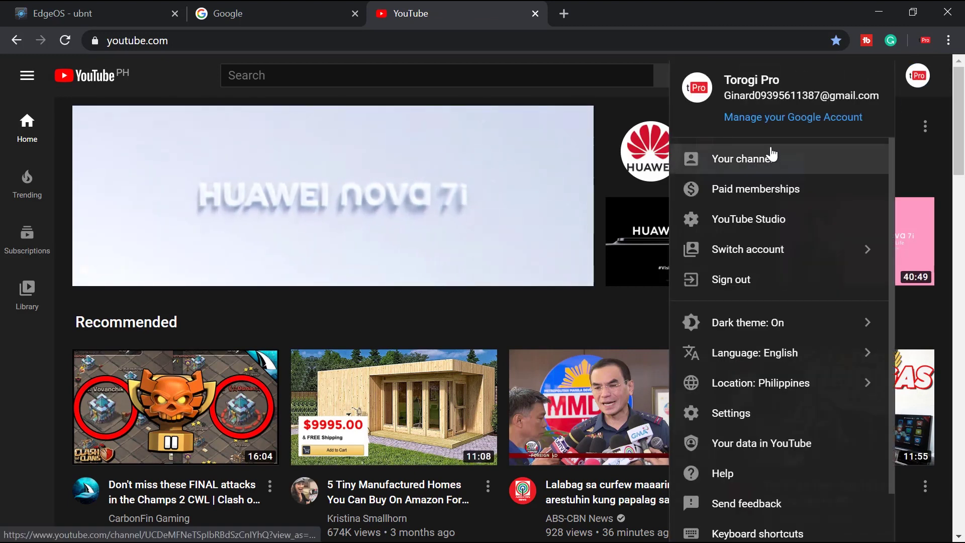
pyautogui.click(696, 155)
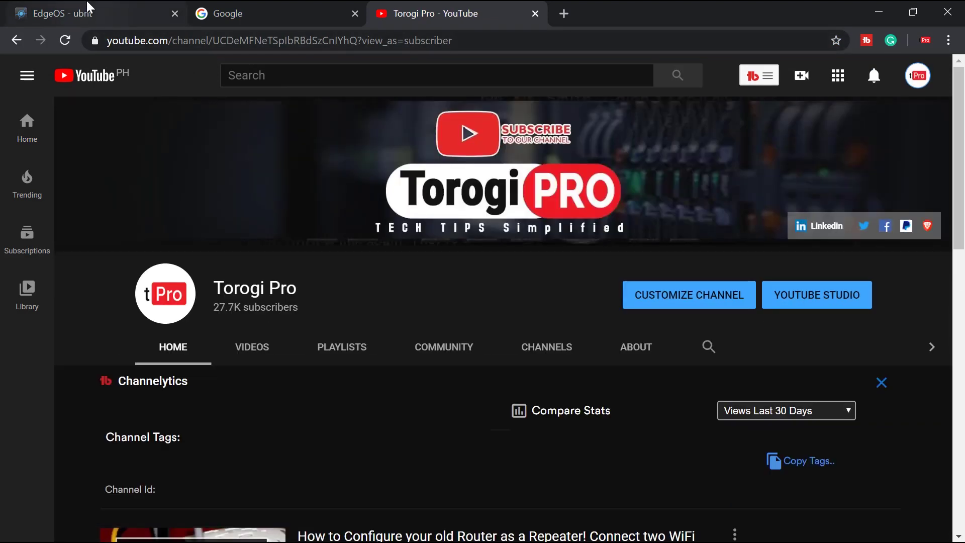
pyautogui.click(86, 2)
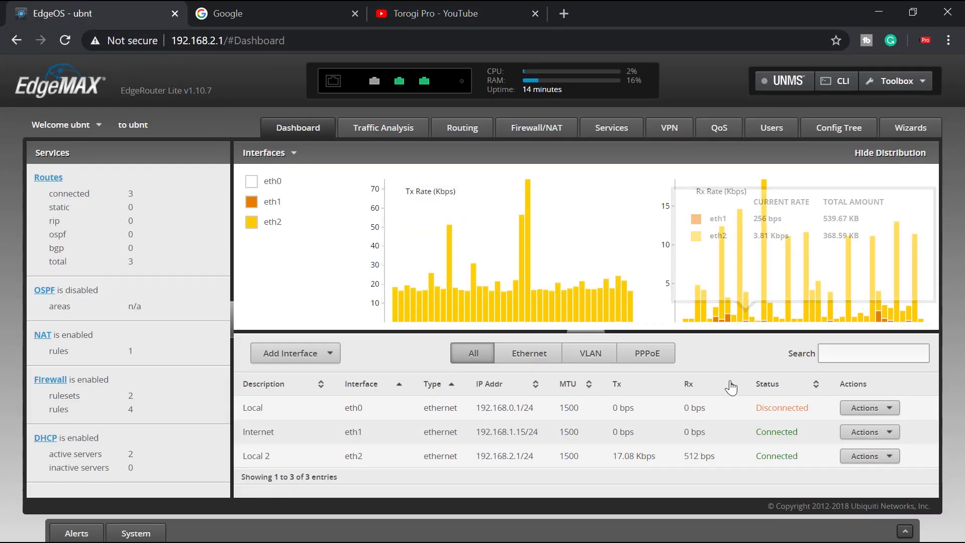
# Filter to Ethernet interfaces, view Firewall/NAT, then log out of EdgeOS
pyautogui.click(529, 353)
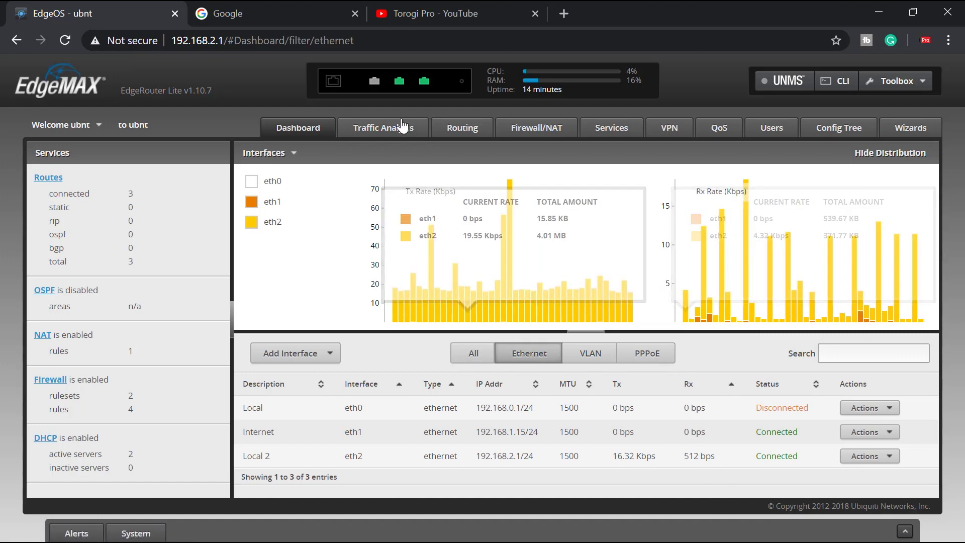
pyautogui.click(536, 127)
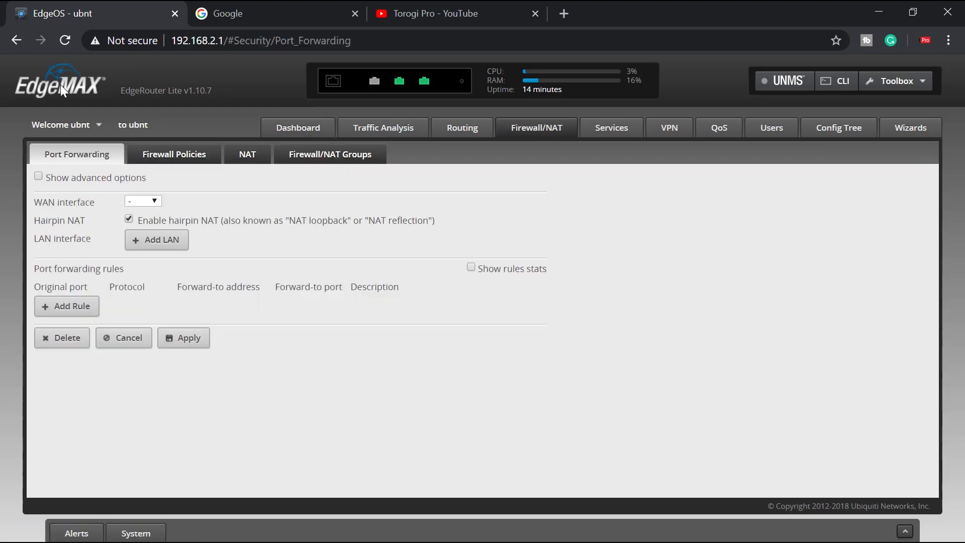
pyautogui.click(60, 125)
pyautogui.click(50, 152)
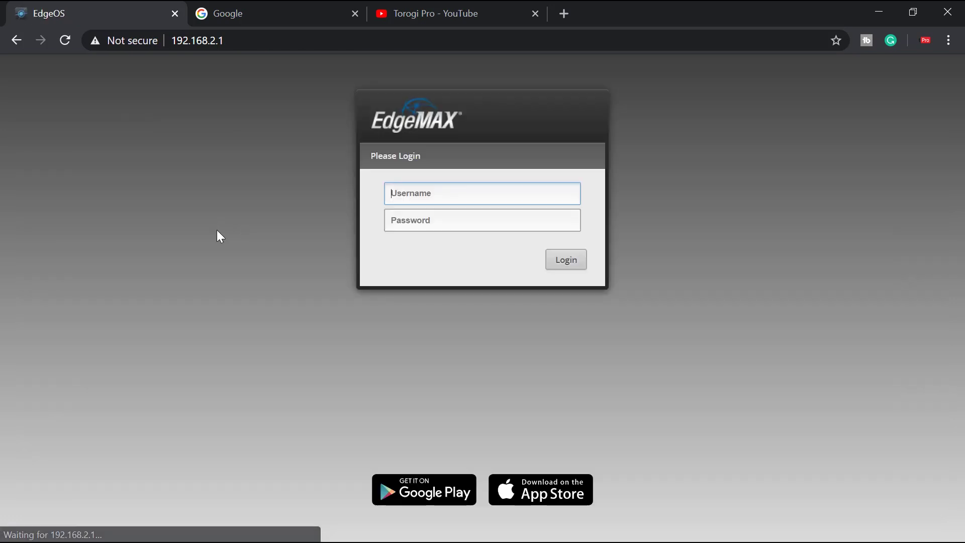
# Close the Google tab and then the whole Chrome window
pyautogui.click(296, 15)
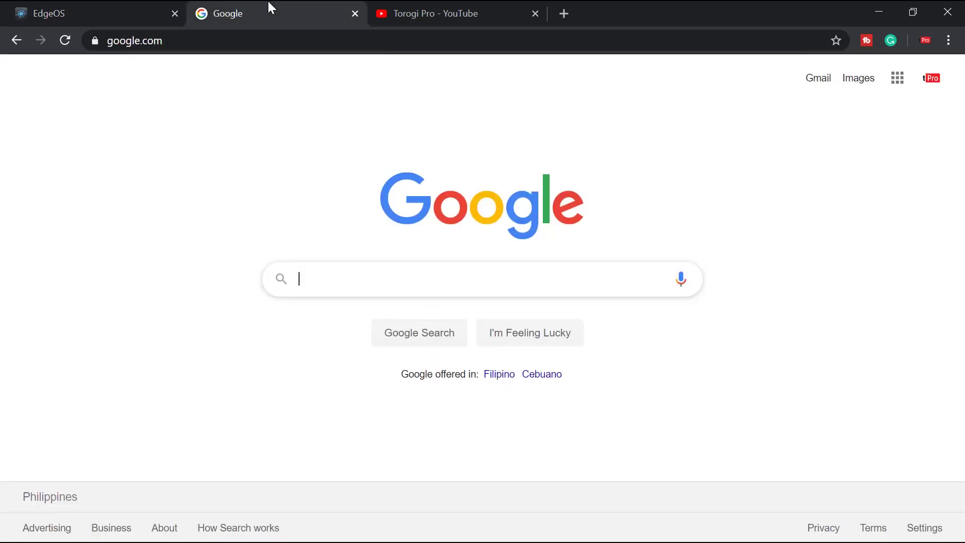
pyautogui.click(355, 14)
pyautogui.click(119, 10)
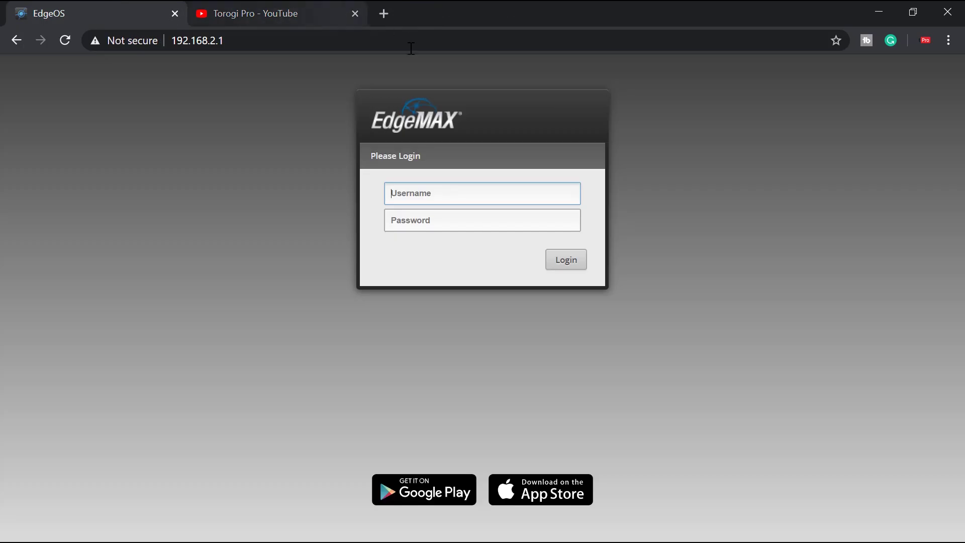
pyautogui.click(347, 13)
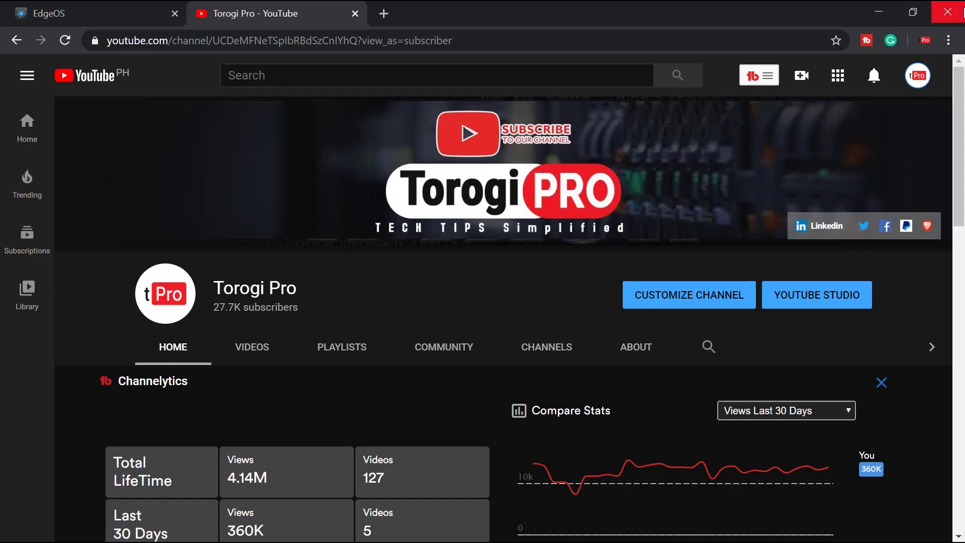
pyautogui.click(947, 11)
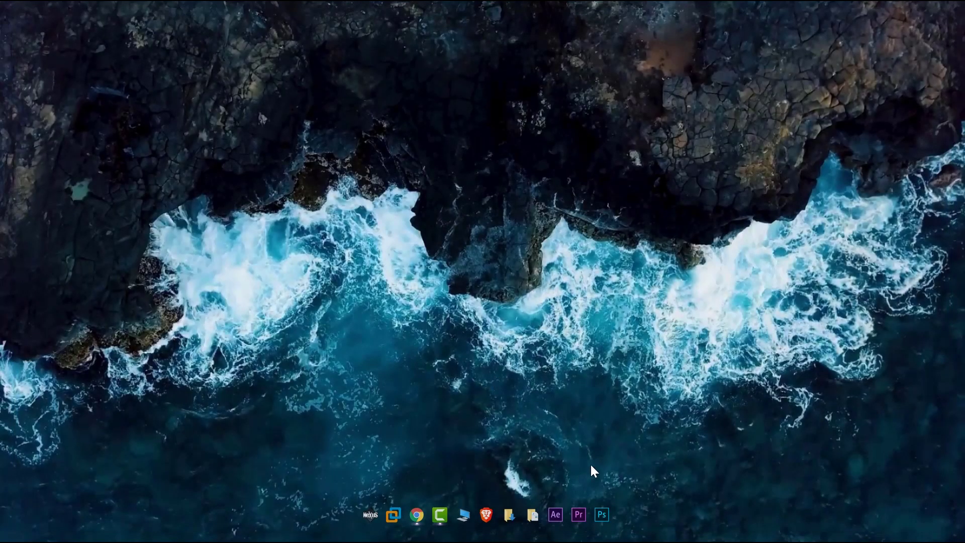